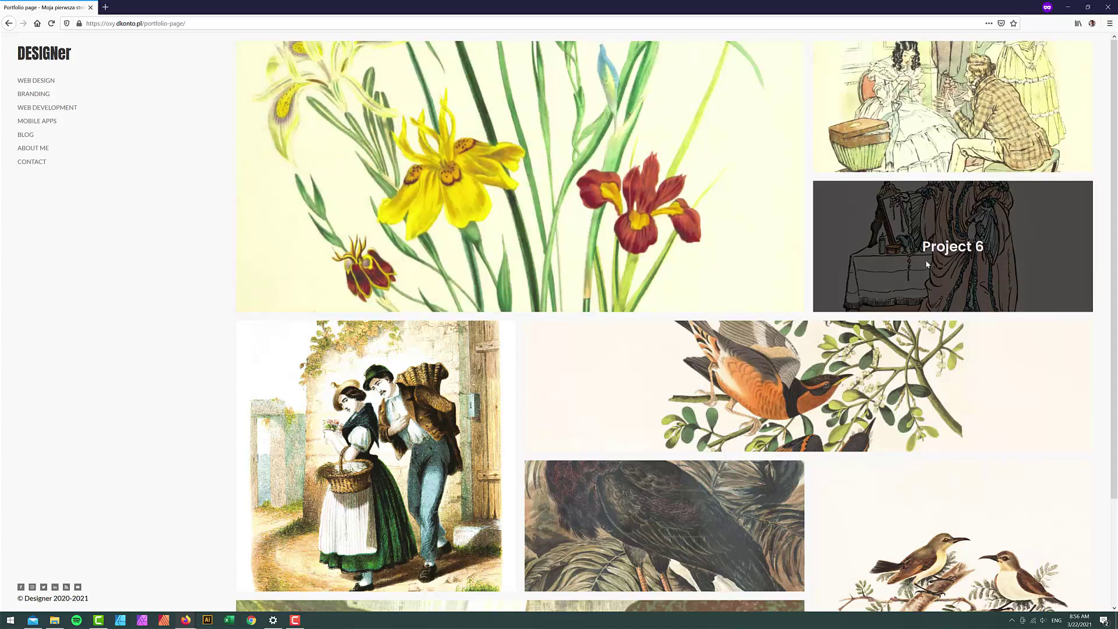
{"action": "scroll", "coordinate": [619, 410], "scroll_direction": "down", "scroll_amount": 2}
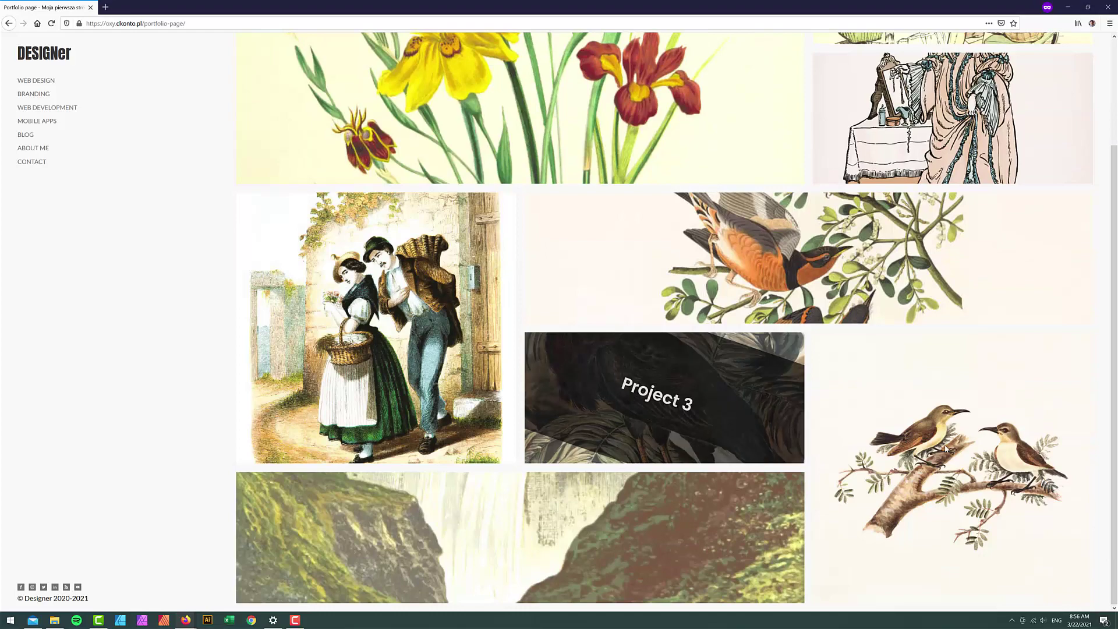
{"action": "scroll", "coordinate": [948, 443], "scroll_direction": "up", "scroll_amount": 2}
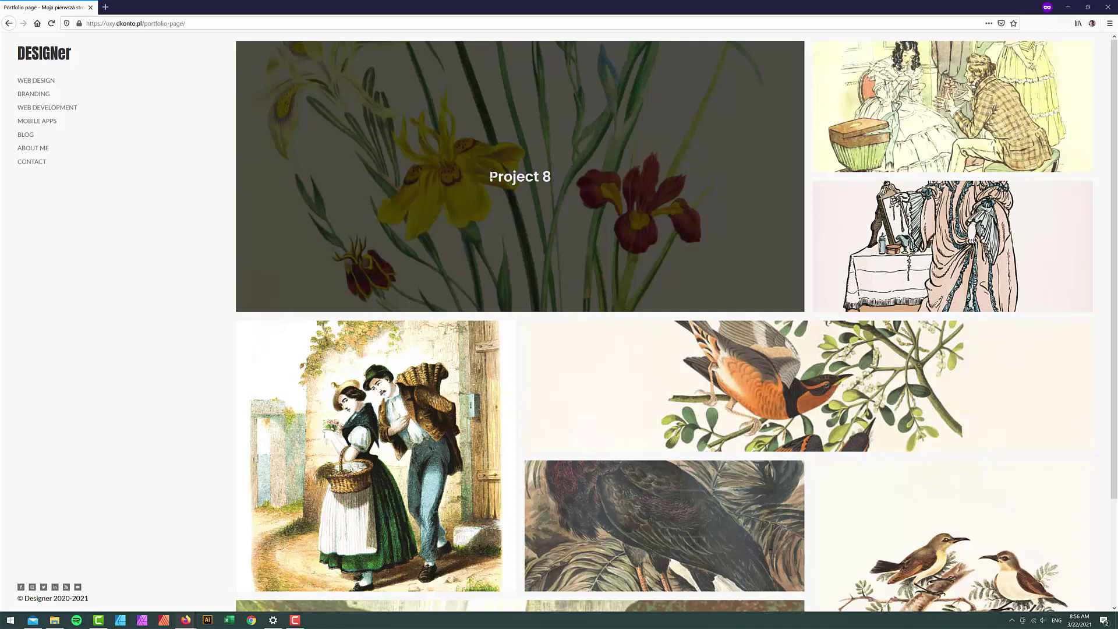
{"action": "left_click_drag", "start_coordinate": [491, 176], "coordinate": [516, 177]}
{"action": "left_click", "coordinate": [535, 175]}
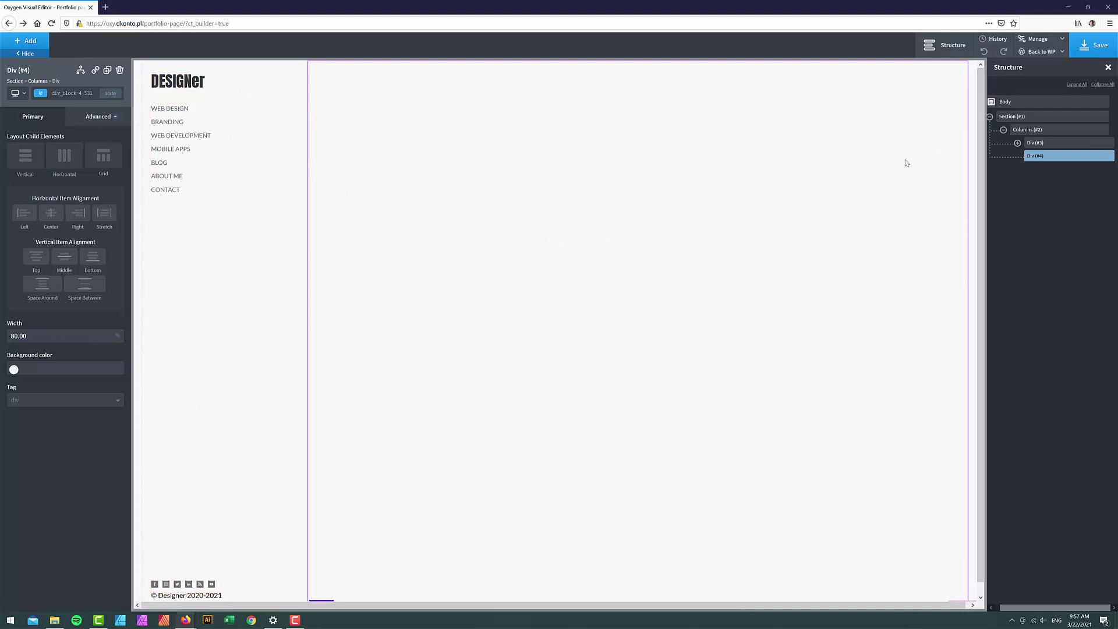
Add a Repeater inside the empty 80% wide content div beside the navigation column.
{"action": "left_click", "coordinate": [32, 40]}
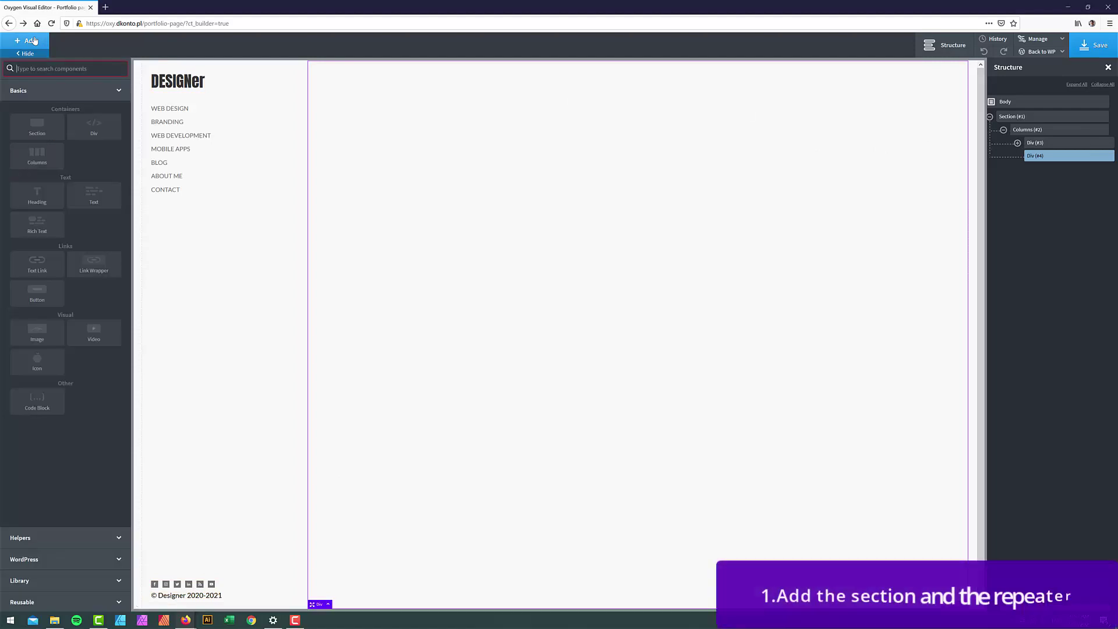
{"action": "type", "text": "re"}
{"action": "left_click", "coordinate": [47, 96]}
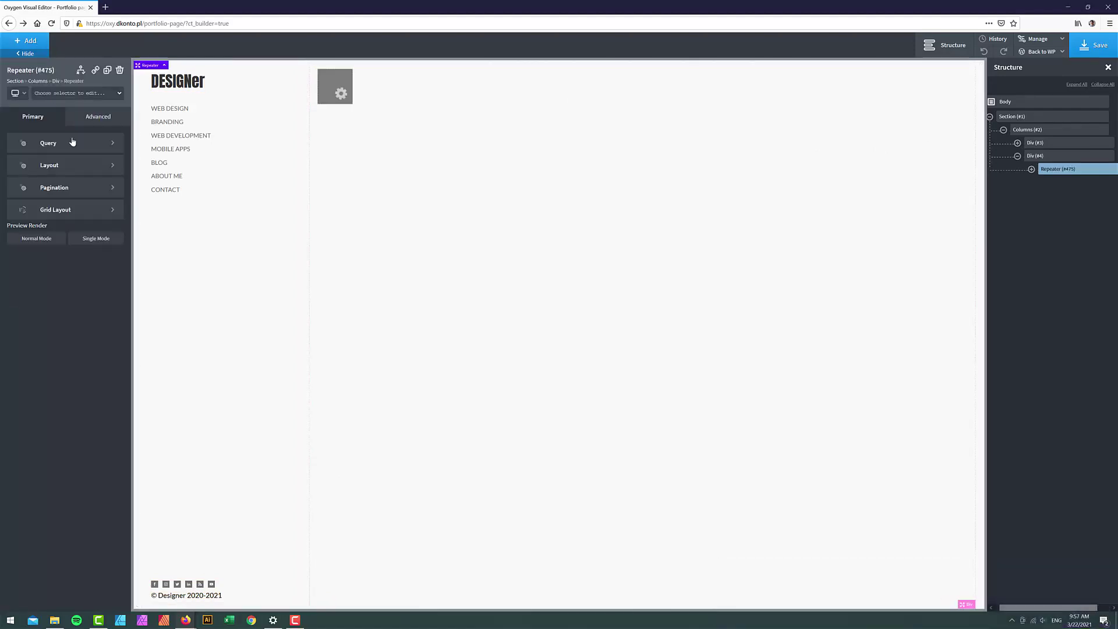
Give the repeater a custom query filtered to the portfolio category and apply the query parameters.
{"action": "left_click", "coordinate": [63, 144]}
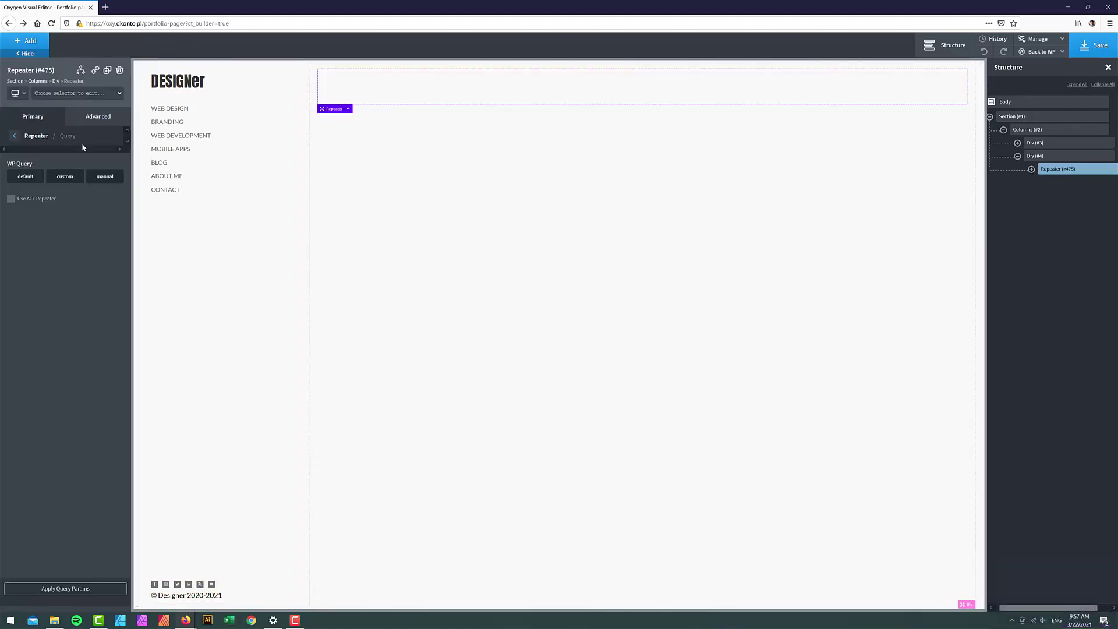
{"action": "left_click", "coordinate": [67, 176]}
{"action": "left_click", "coordinate": [58, 224]}
{"action": "left_click", "coordinate": [58, 177]}
{"action": "scroll", "coordinate": [57, 227], "scroll_direction": "down", "scroll_amount": 2}
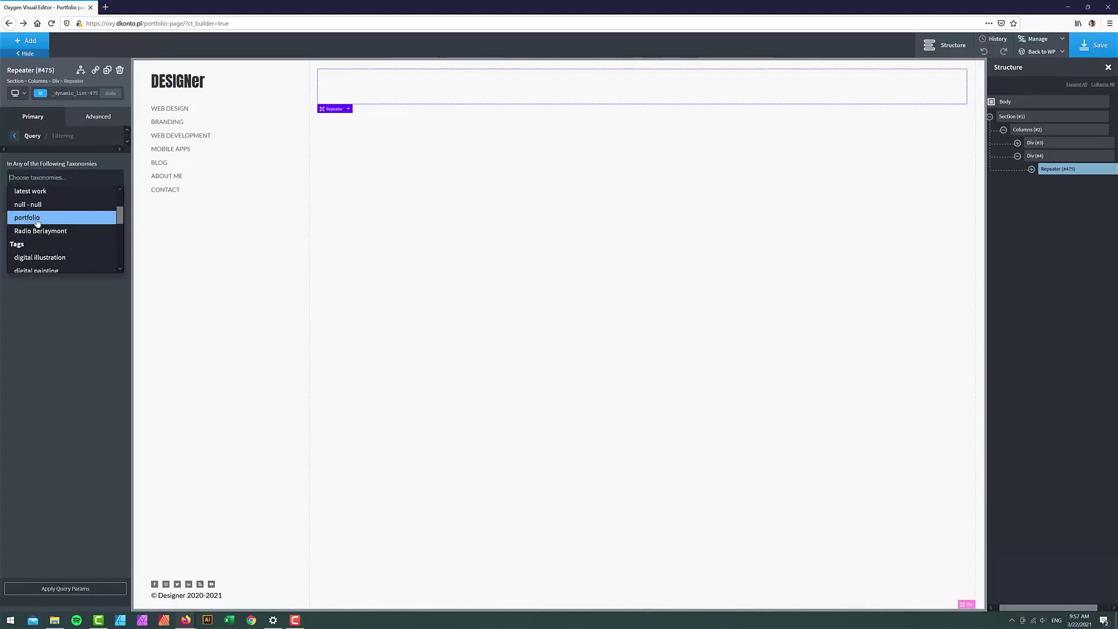
{"action": "left_click", "coordinate": [37, 219]}
{"action": "left_click", "coordinate": [99, 588]}
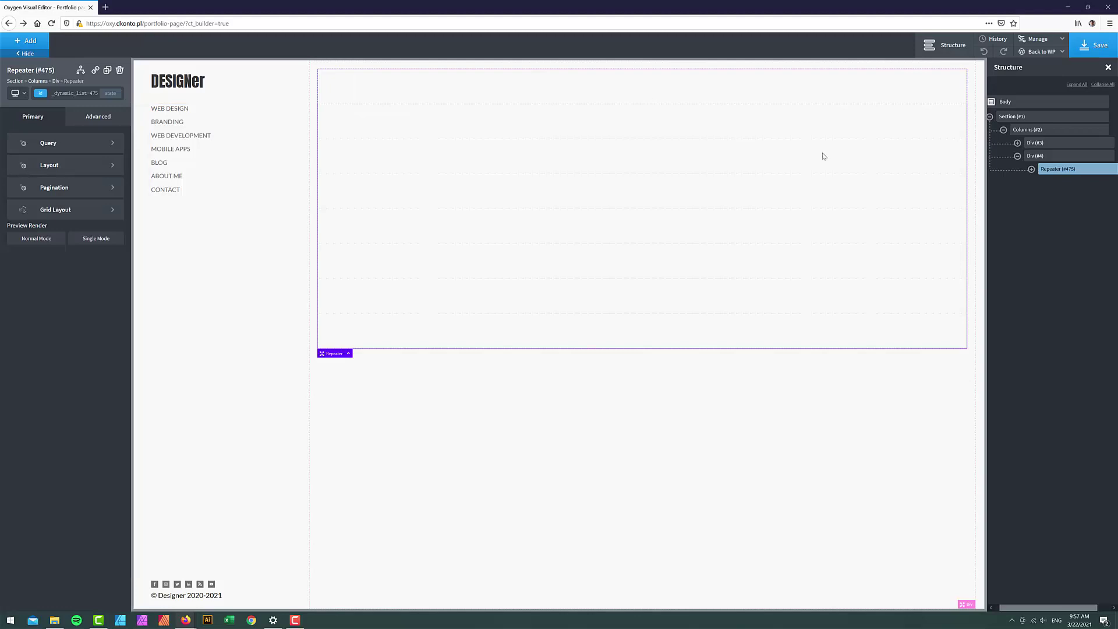
Set the background image of the repeater's inner div to the post's featured image through dynamic data.
{"action": "left_click", "coordinate": [1032, 170]}
{"action": "left_click", "coordinate": [1058, 182]}
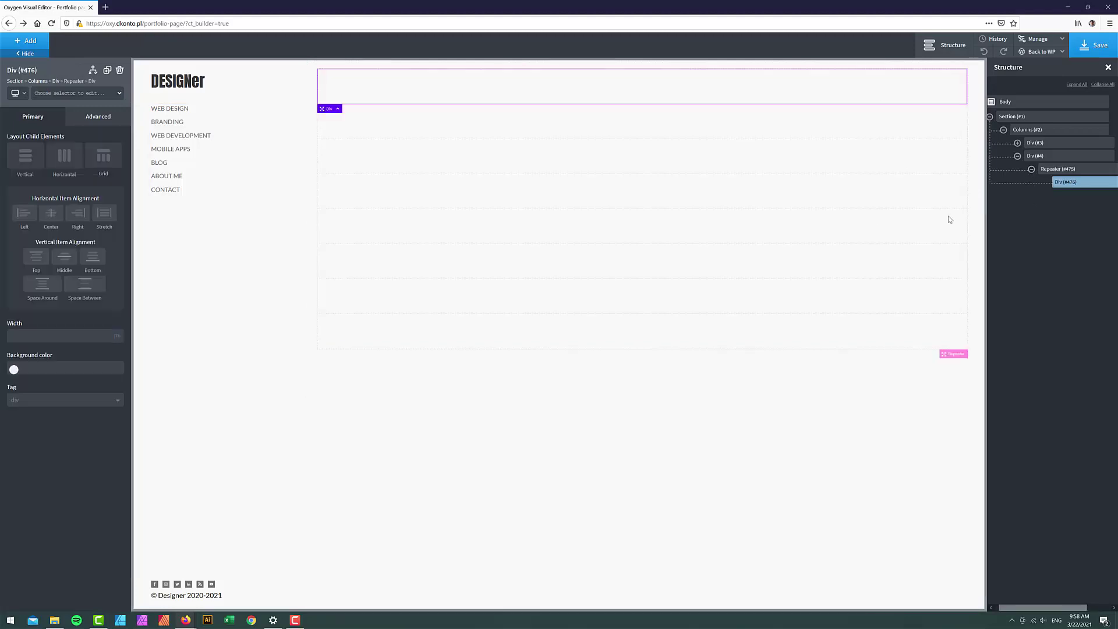
{"action": "left_click", "coordinate": [91, 118]}
{"action": "left_click", "coordinate": [65, 143]}
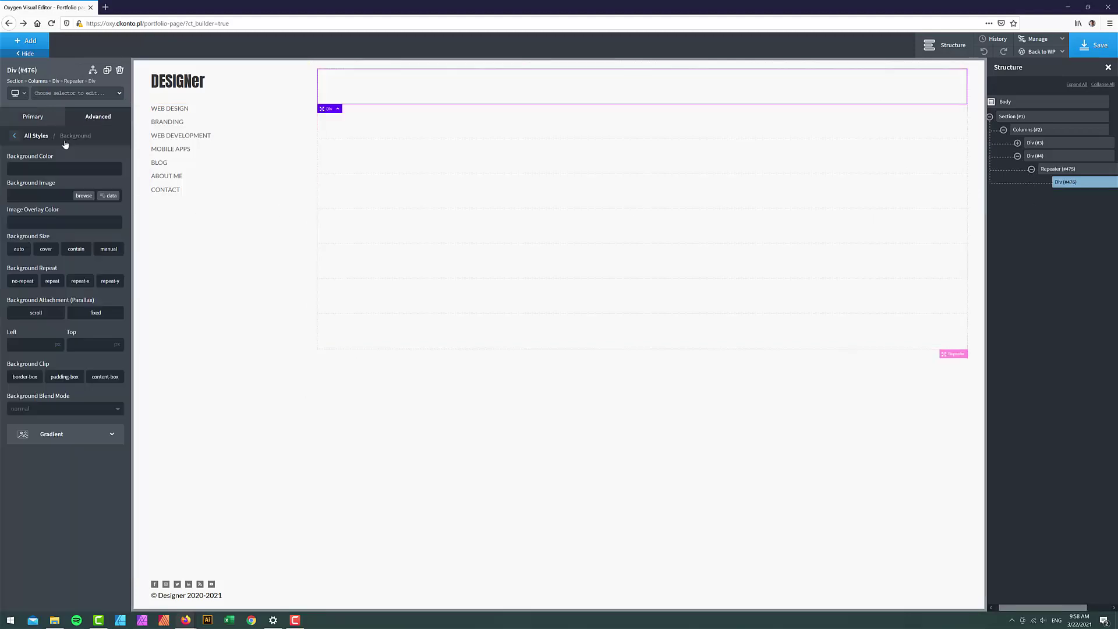
{"action": "left_click", "coordinate": [112, 196]}
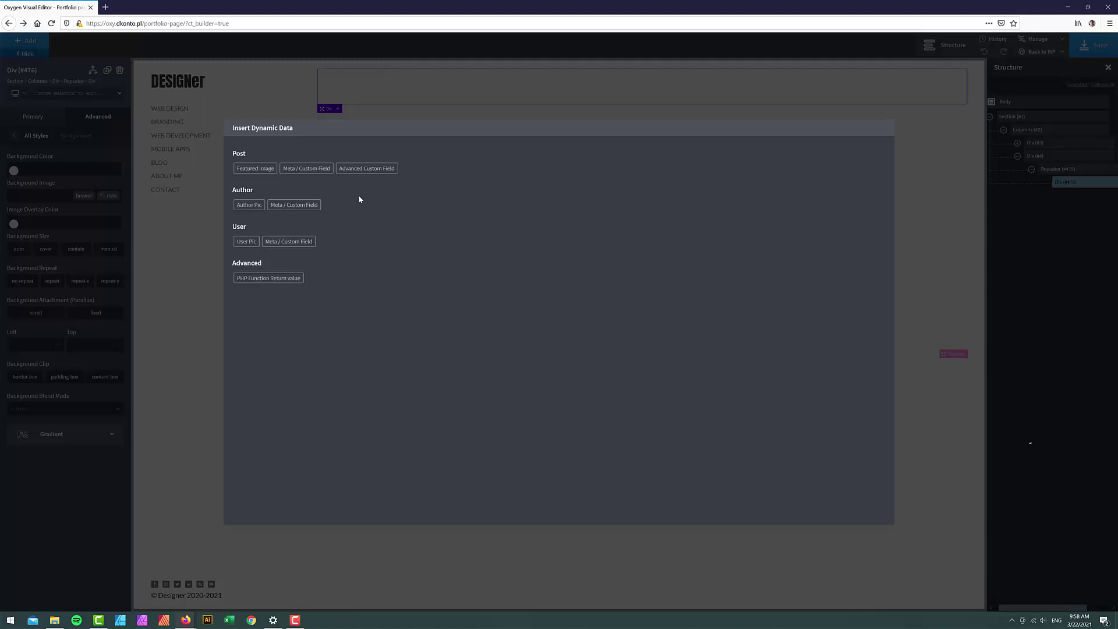
{"action": "left_click", "coordinate": [253, 169]}
{"action": "left_click", "coordinate": [254, 289]}
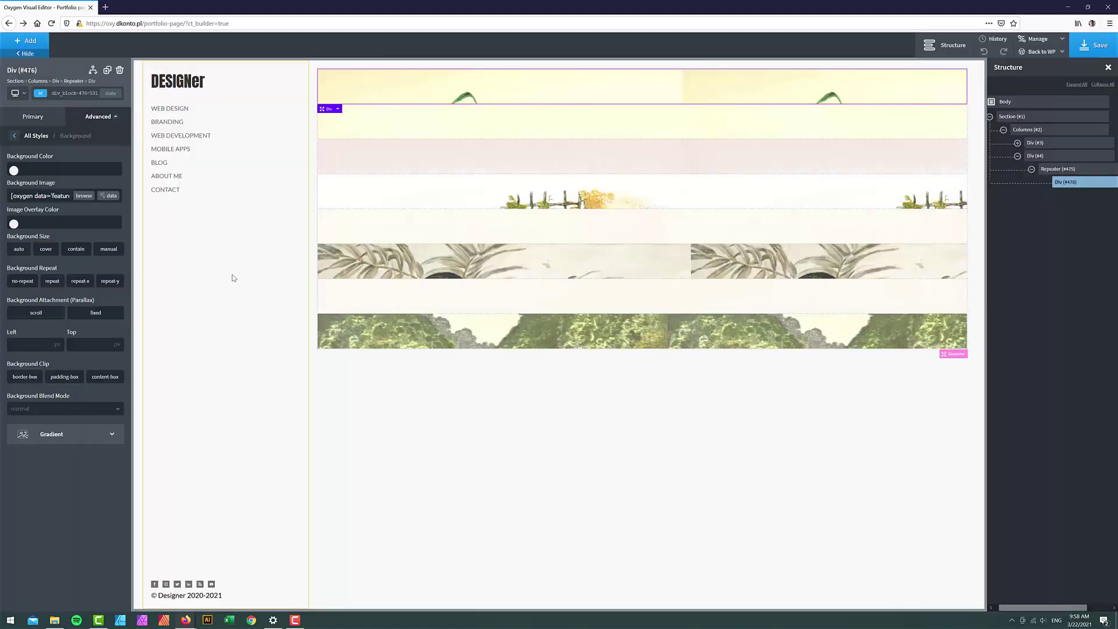
Set the div's background size to cover and its background position to 50% left and 50% top.
{"action": "left_click", "coordinate": [47, 249]}
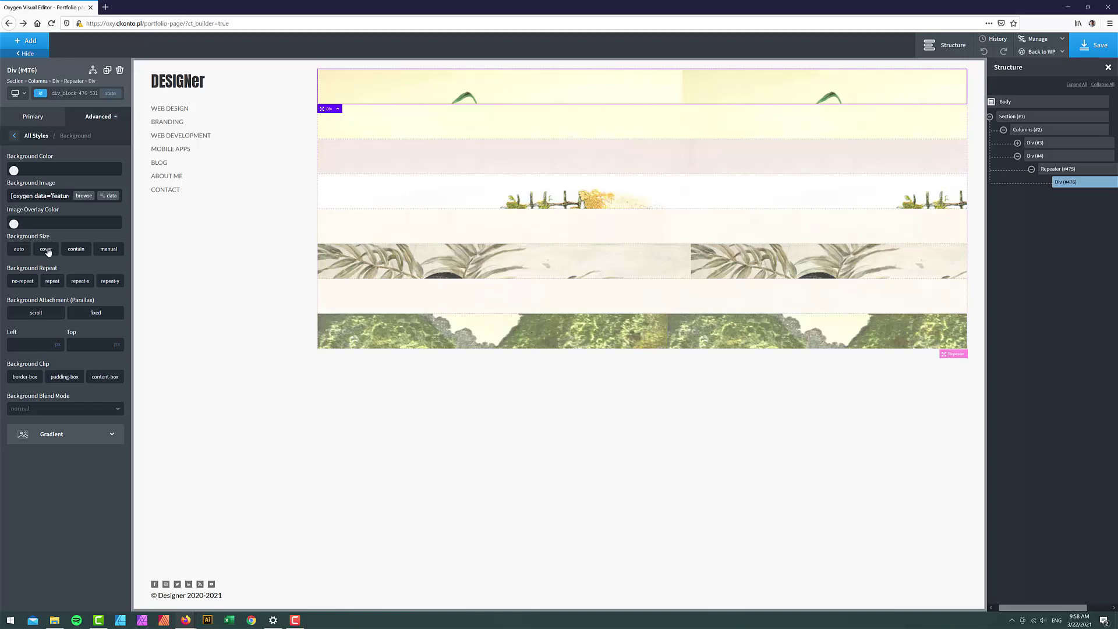
{"action": "left_click", "coordinate": [28, 342]}
{"action": "type", "text": "50%"}
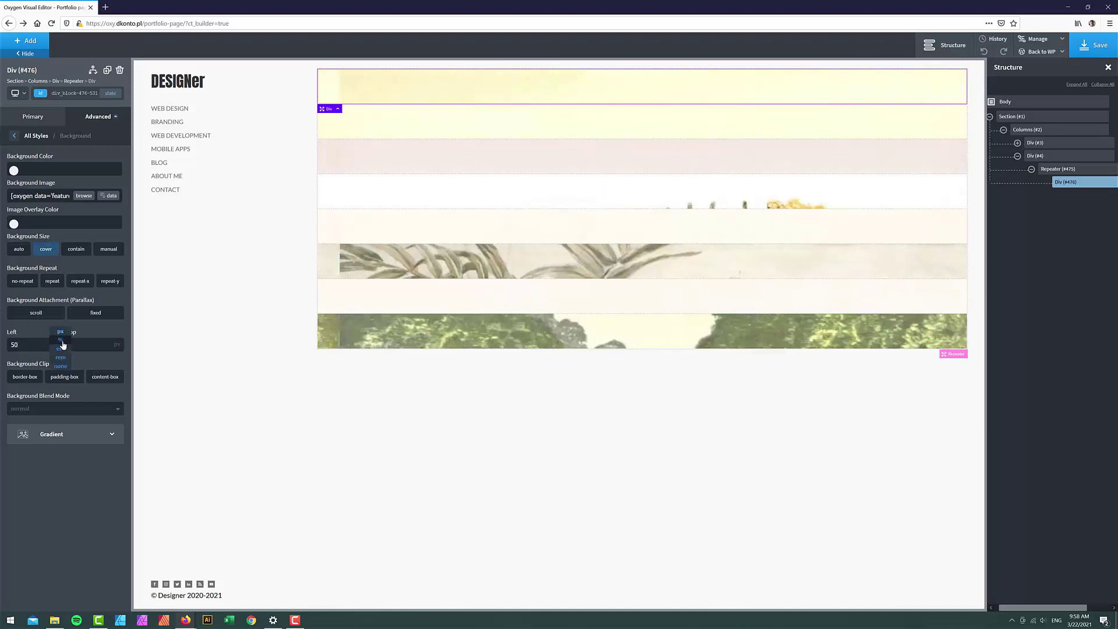
{"action": "left_click", "coordinate": [109, 345]}
{"action": "type", "text": "50"}
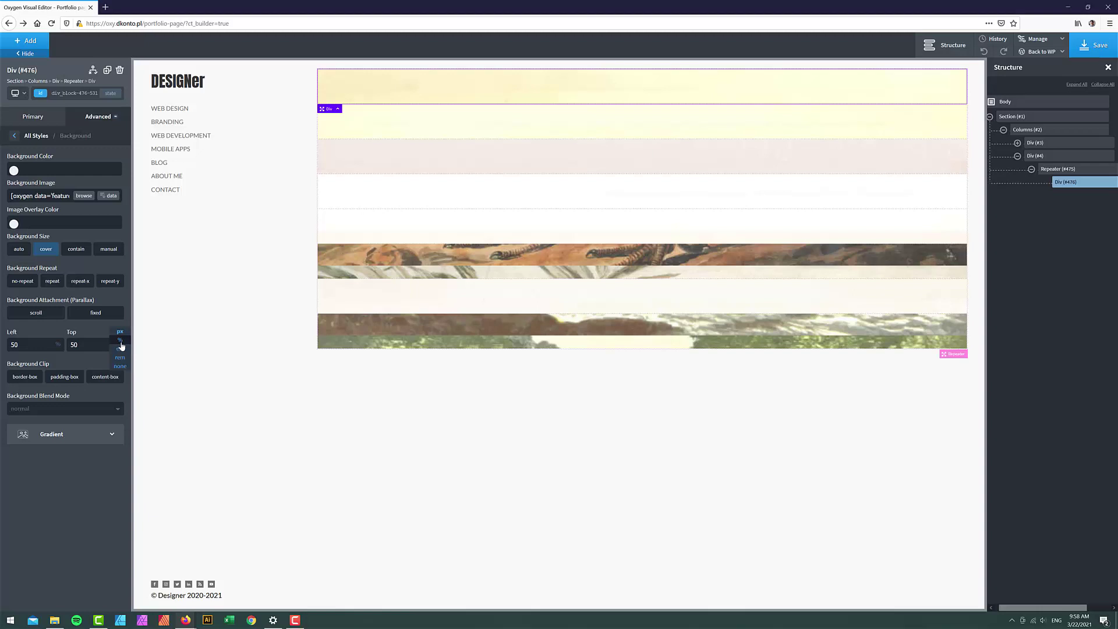
Set the repeater div's minimum height to 300 px and its width to 100%.
{"action": "left_click", "coordinate": [100, 118]}
{"action": "left_click", "coordinate": [64, 165]}
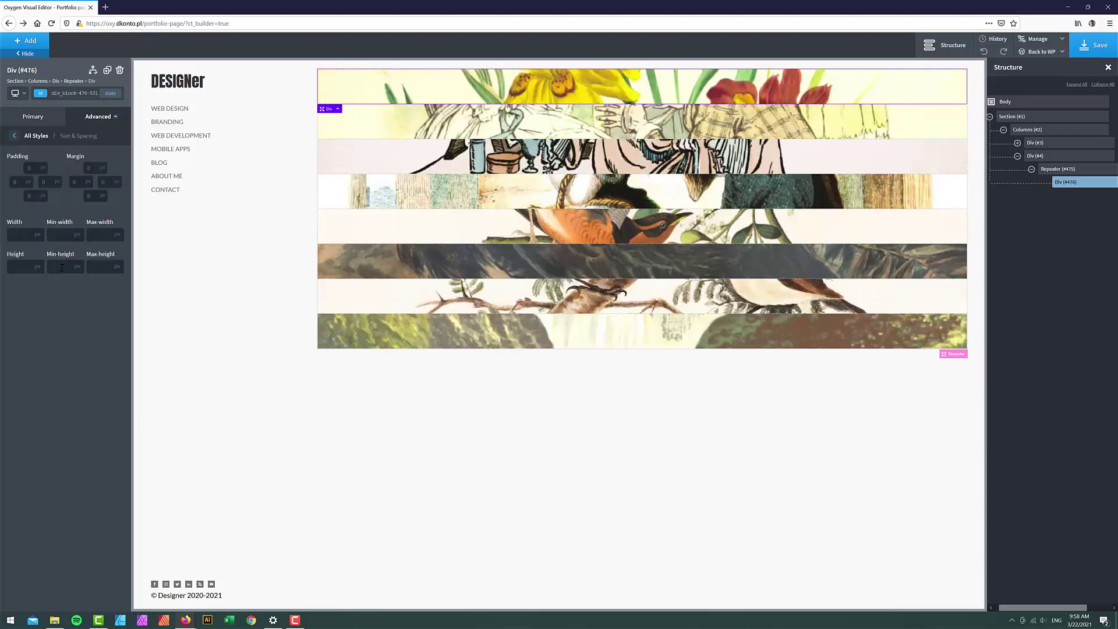
{"action": "type", "text": "300"}
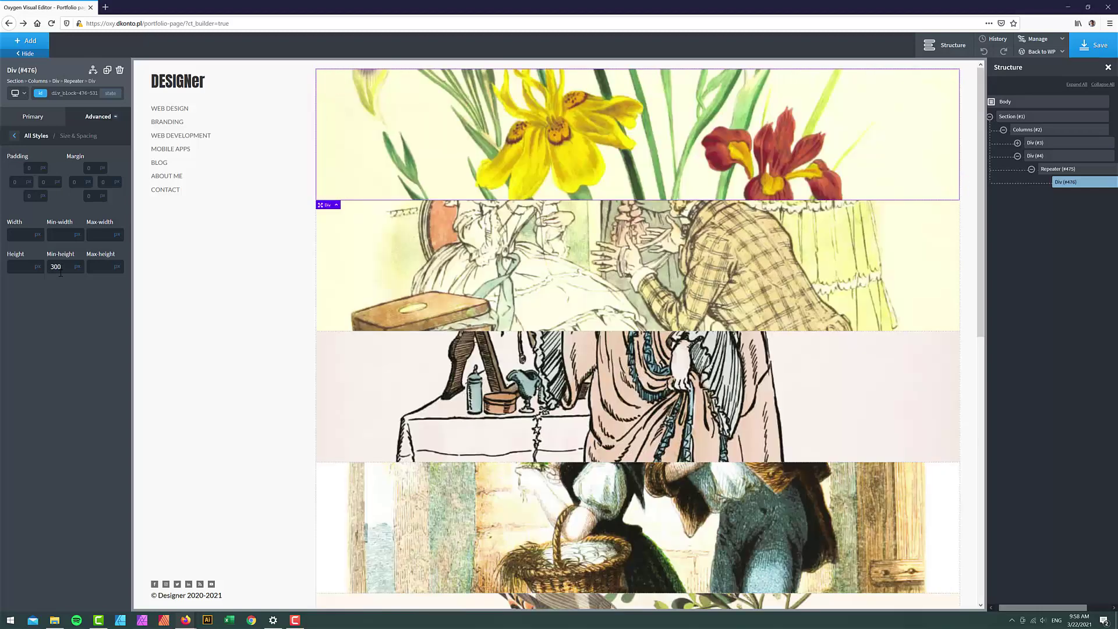
{"action": "left_click", "coordinate": [27, 235]}
{"action": "type", "text": "10"}
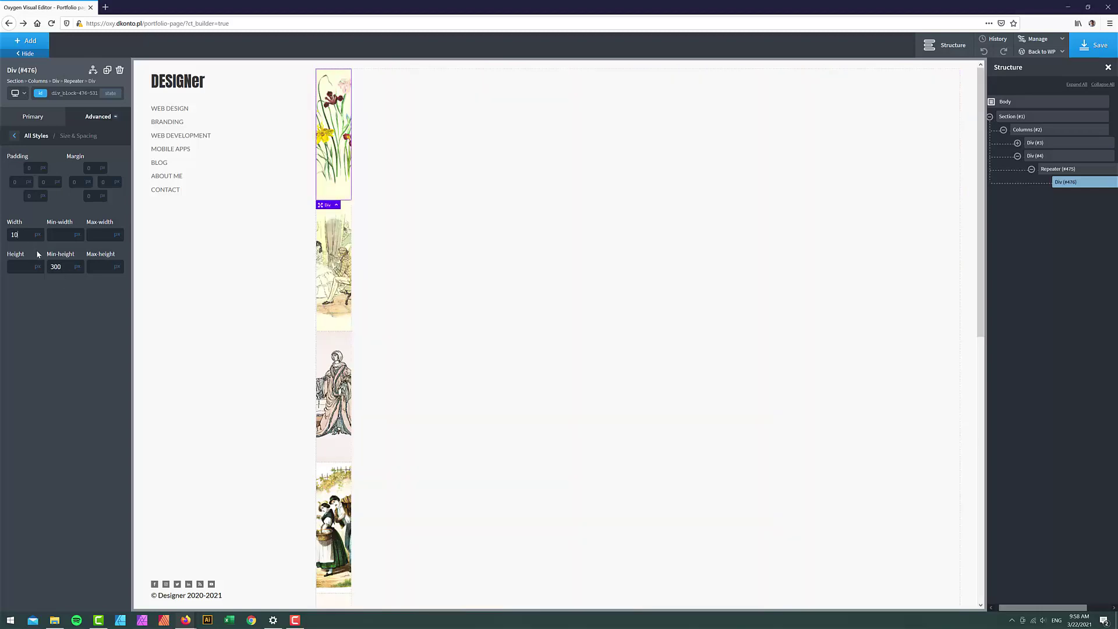
{"action": "type", "text": "0"}
{"action": "left_click", "coordinate": [38, 234]}
{"action": "left_click", "coordinate": [41, 244]}
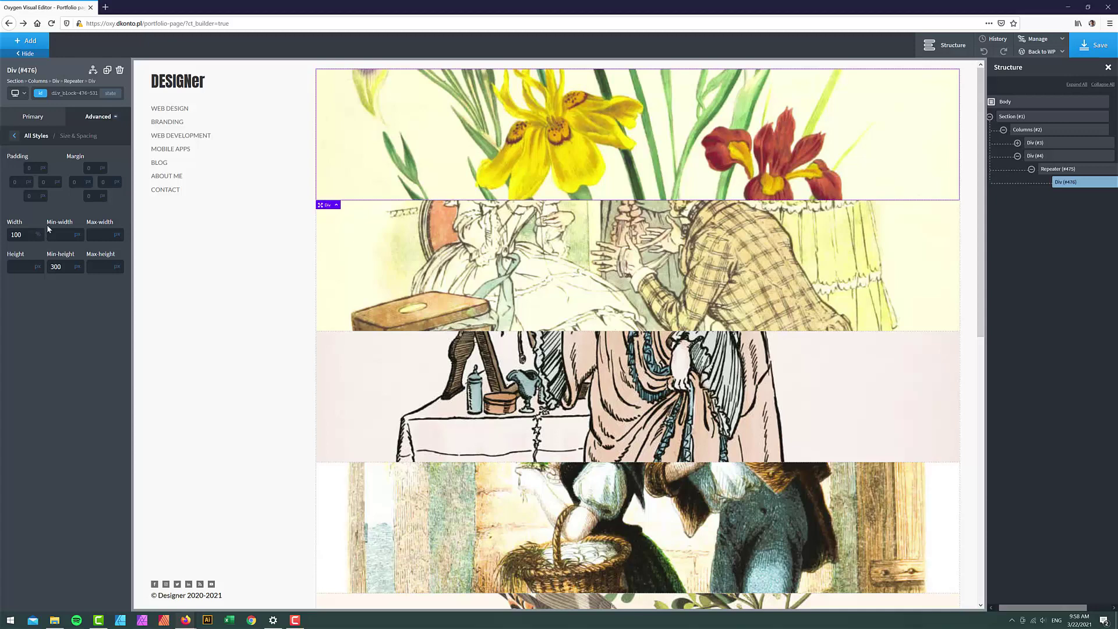
Enable the grid layout on the repeater with a column count of 6.
{"action": "left_click", "coordinate": [1054, 169]}
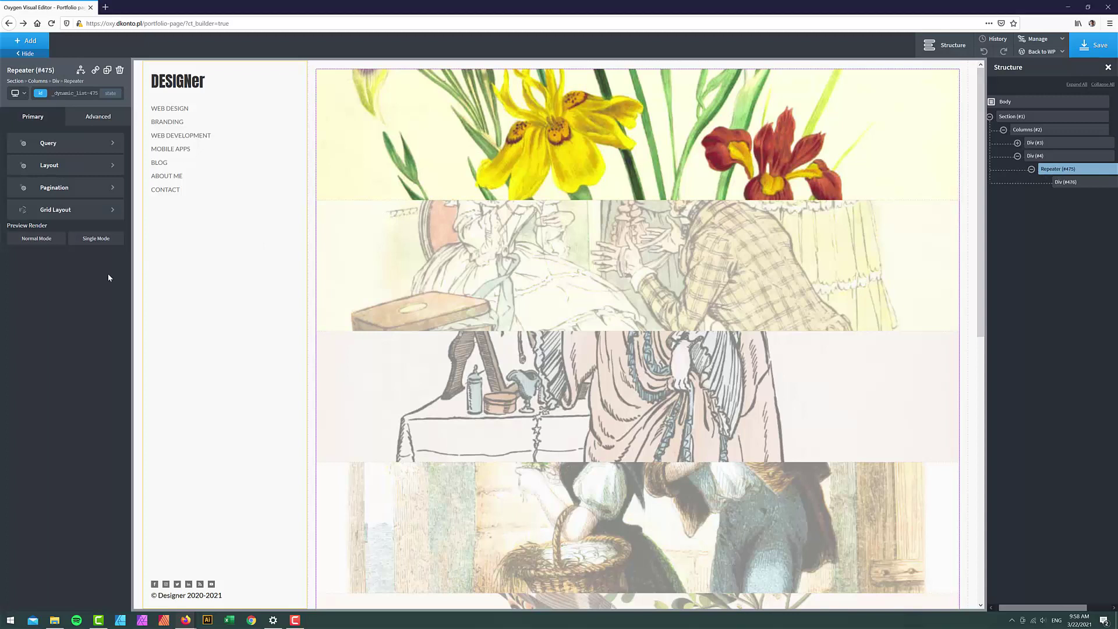
{"action": "left_click", "coordinate": [65, 211]}
{"action": "left_click", "coordinate": [26, 167]}
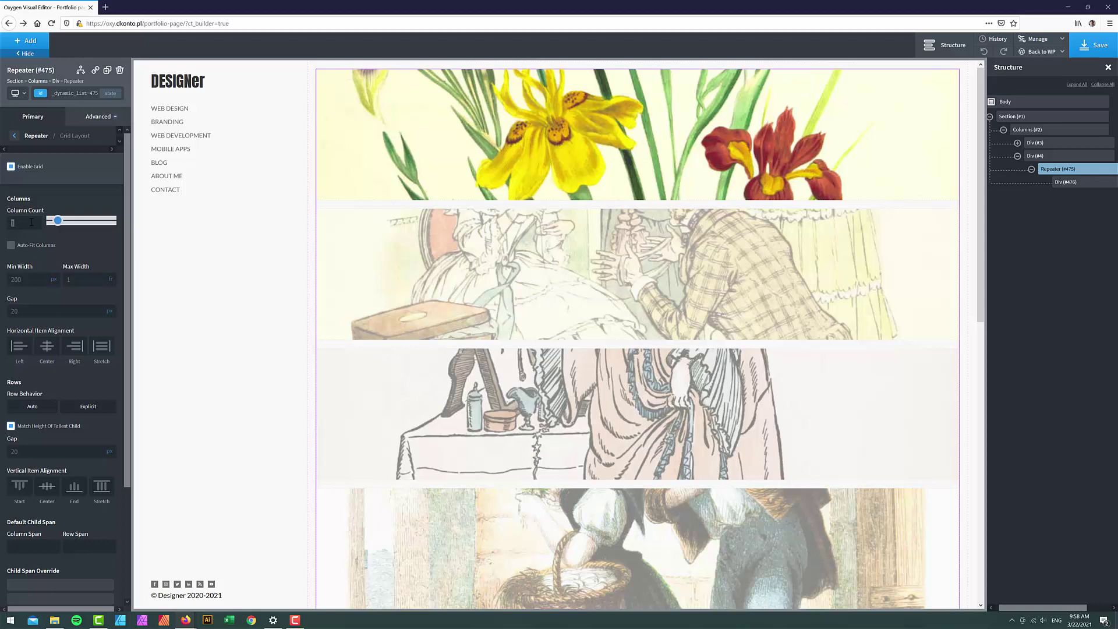
{"action": "type", "text": "6"}
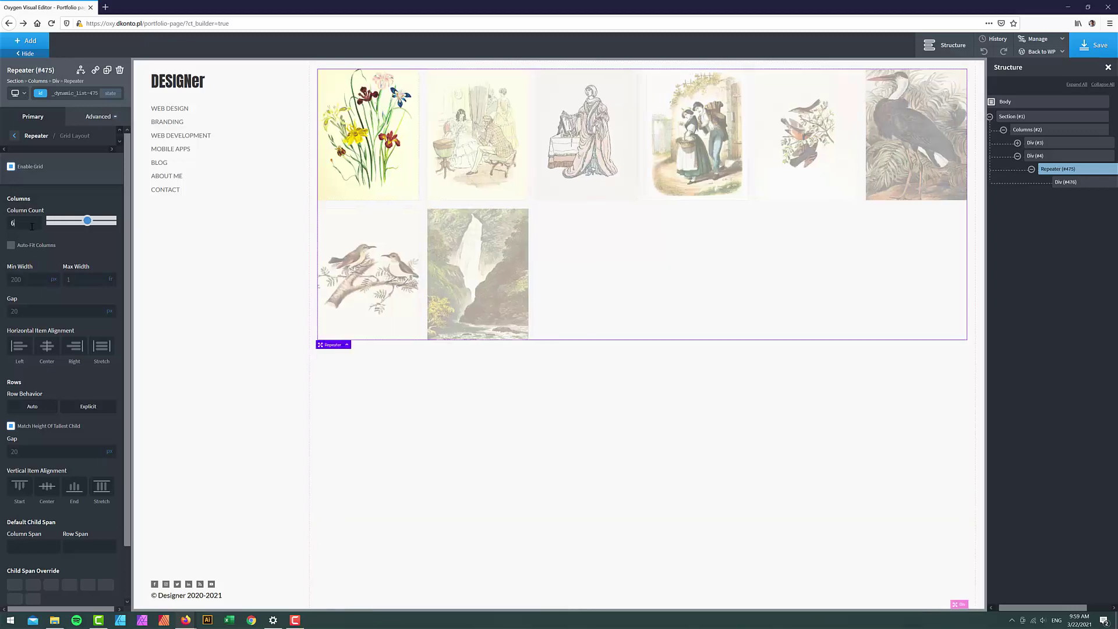
Override the first grid child's span to 4 columns and 2 rows.
{"action": "left_click", "coordinate": [14, 584]}
{"action": "scroll", "coordinate": [44, 540], "scroll_direction": "down", "scroll_amount": 2}
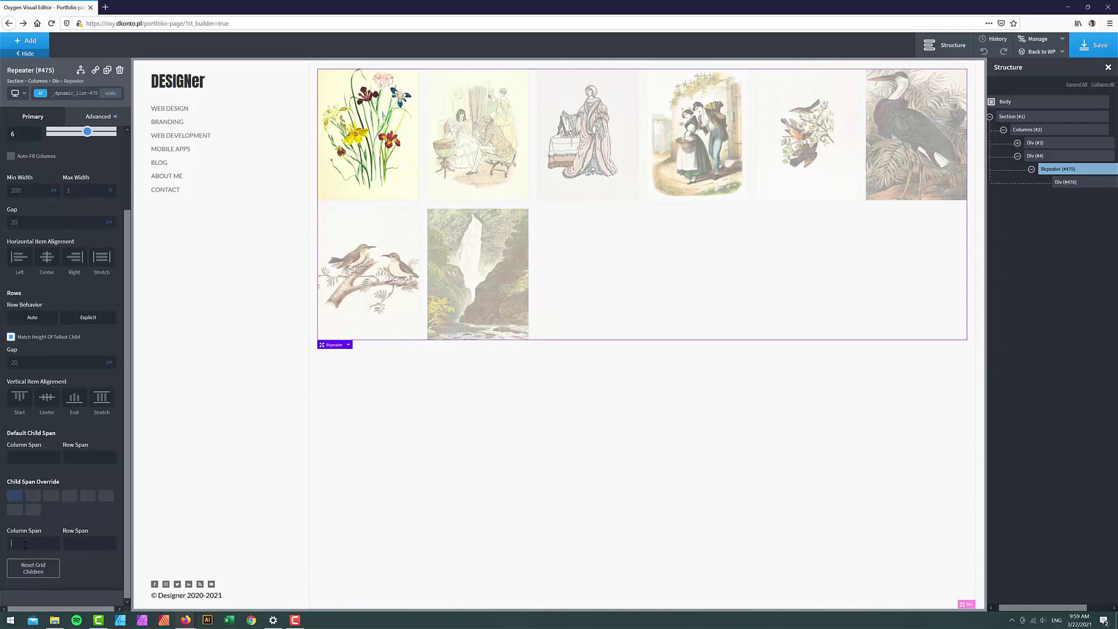
{"action": "left_click", "coordinate": [25, 544]}
{"action": "type", "text": "4"}
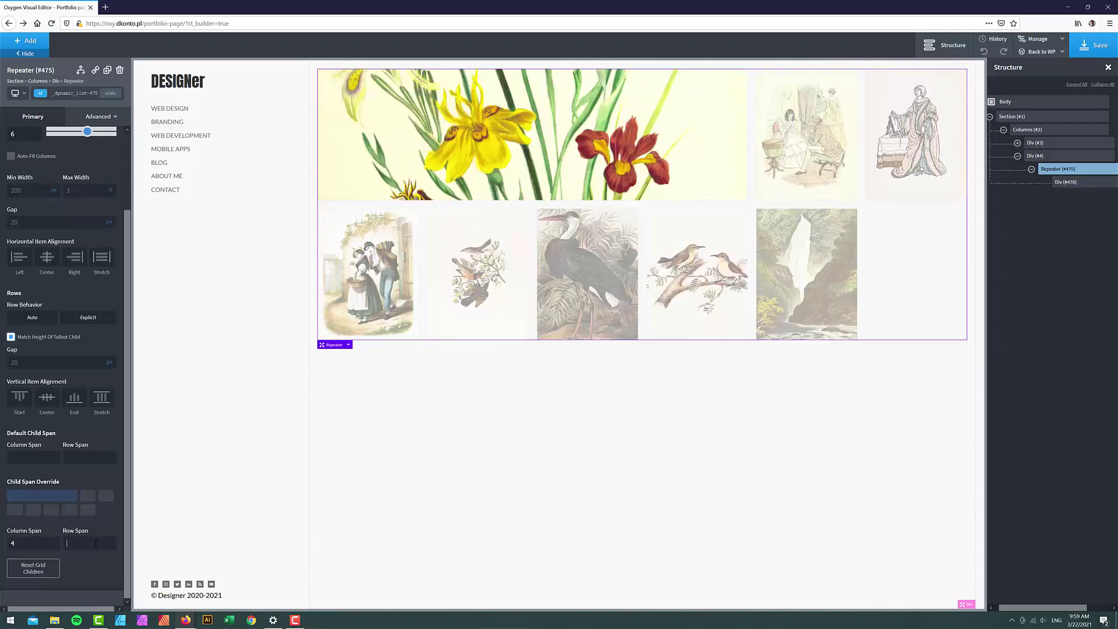
{"action": "left_click", "coordinate": [95, 543]}
{"action": "type", "text": "2"}
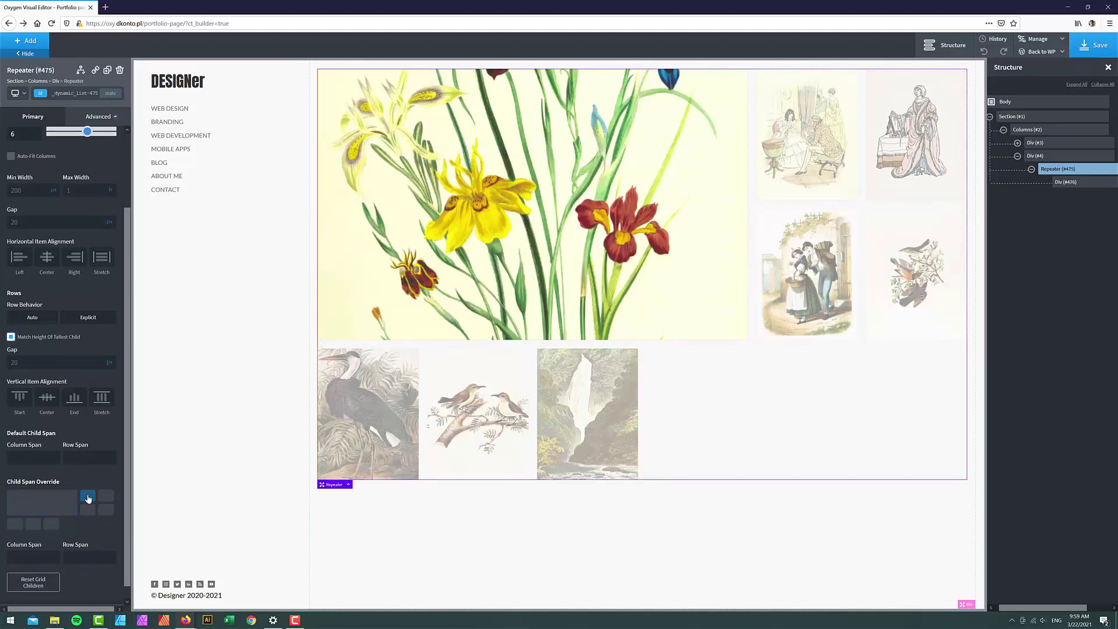
Override the column span of the second and third grid children to 2 each.
{"action": "left_click", "coordinate": [35, 558]}
{"action": "type", "text": "2"}
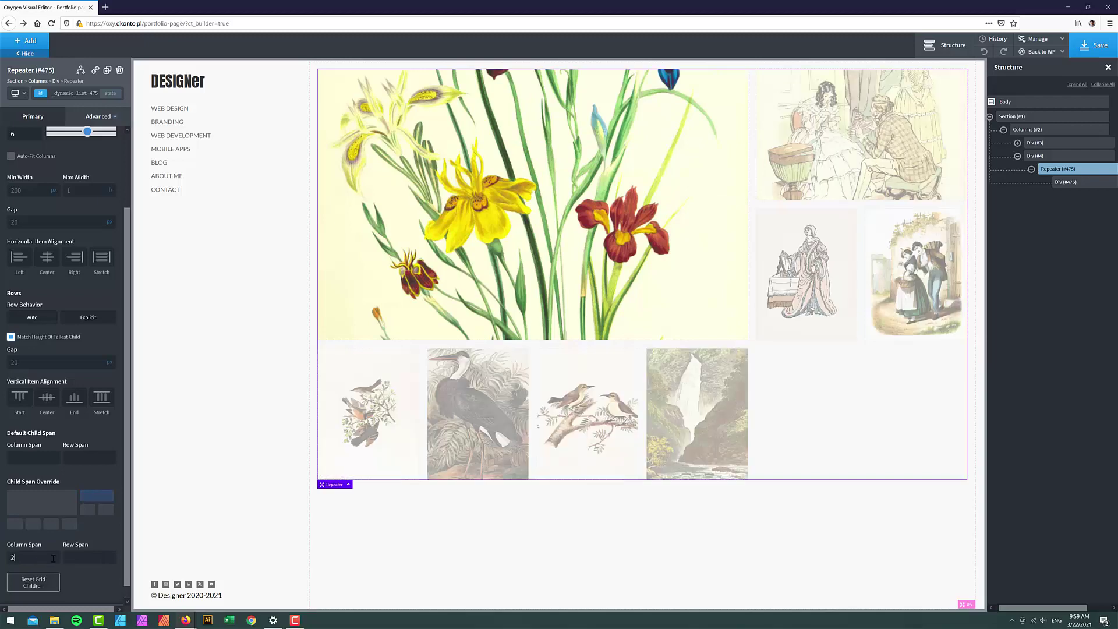
{"action": "left_click", "coordinate": [88, 512]}
{"action": "left_click", "coordinate": [28, 556]}
{"action": "type", "text": "2"}
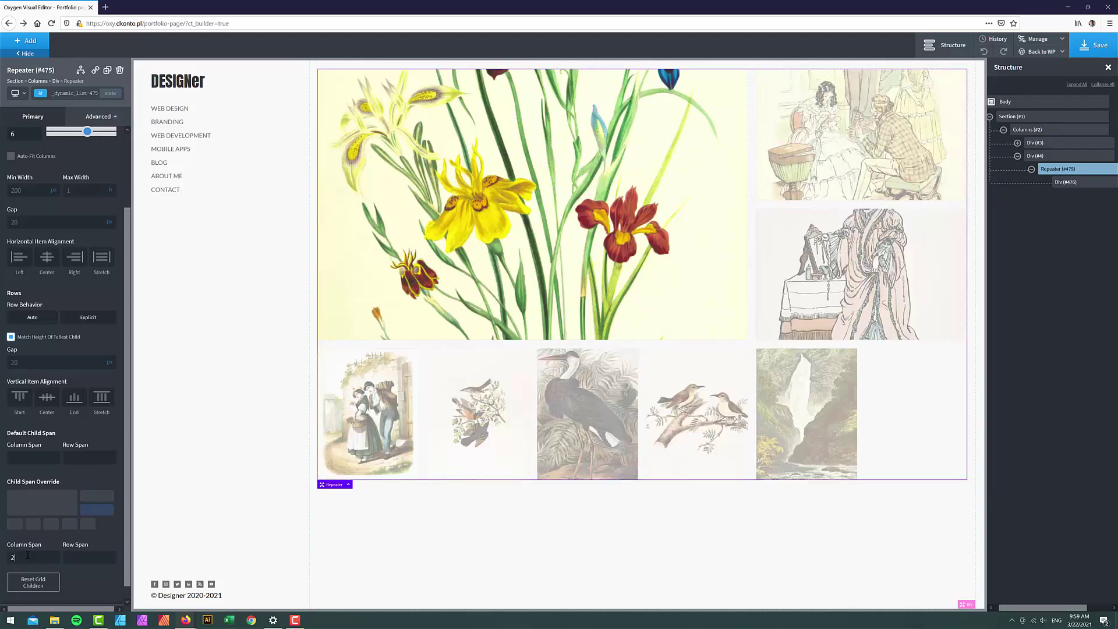
Override the column span of the fourth and fifth grid children to 3 each.
{"action": "left_click", "coordinate": [10, 527]}
{"action": "type", "text": "3"}
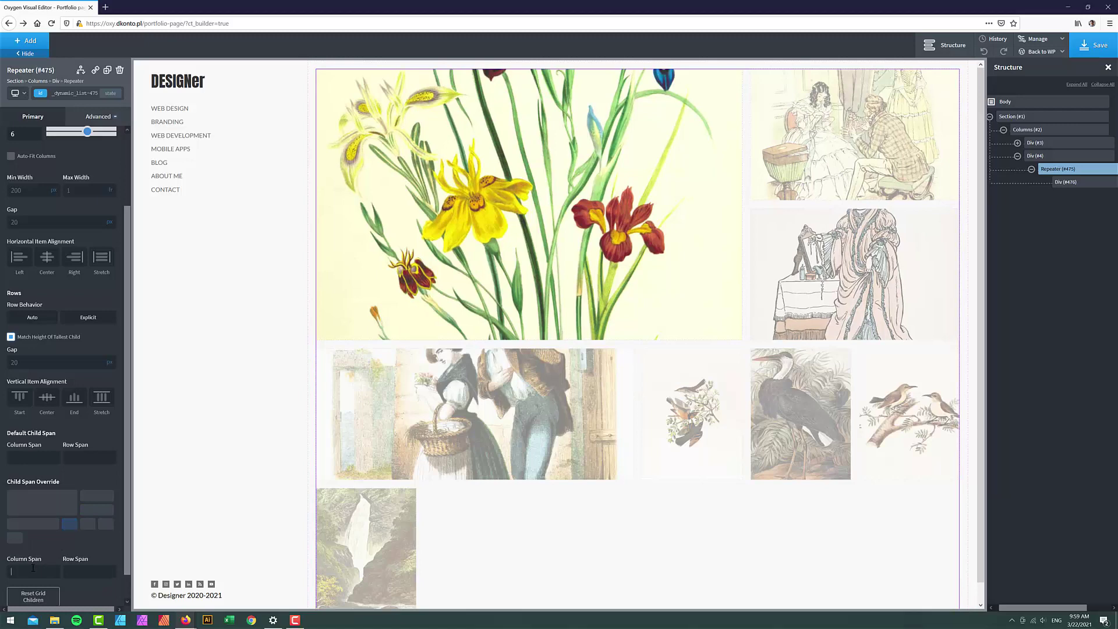
{"action": "type", "text": "2"}
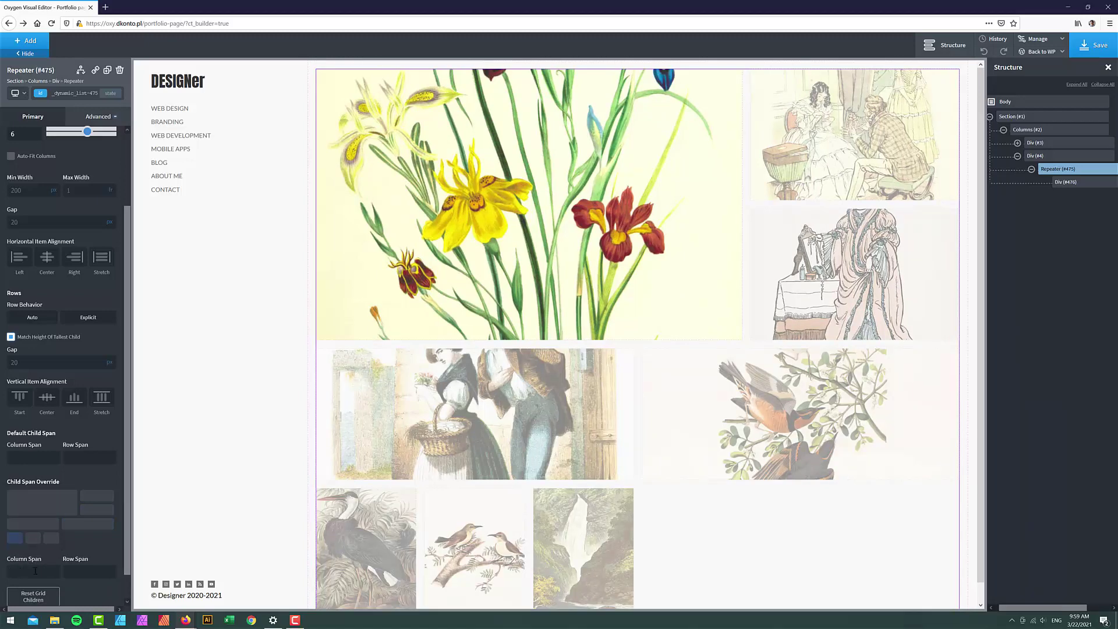
Override the column span of the last three grid children to 2 each.
{"action": "type", "text": "22"}
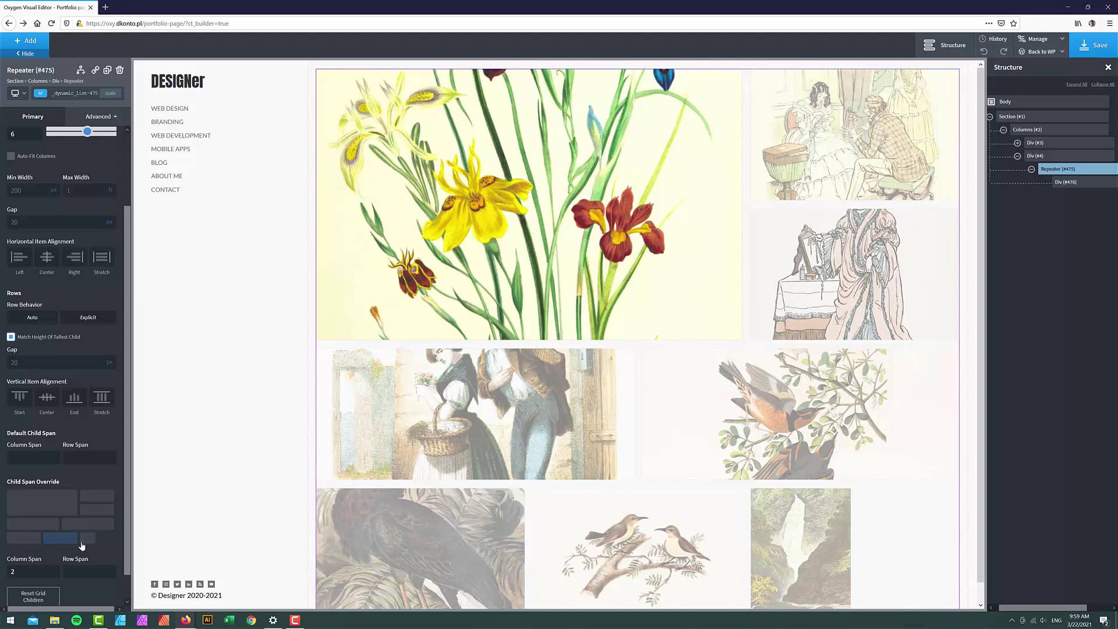
{"action": "type", "text": "2"}
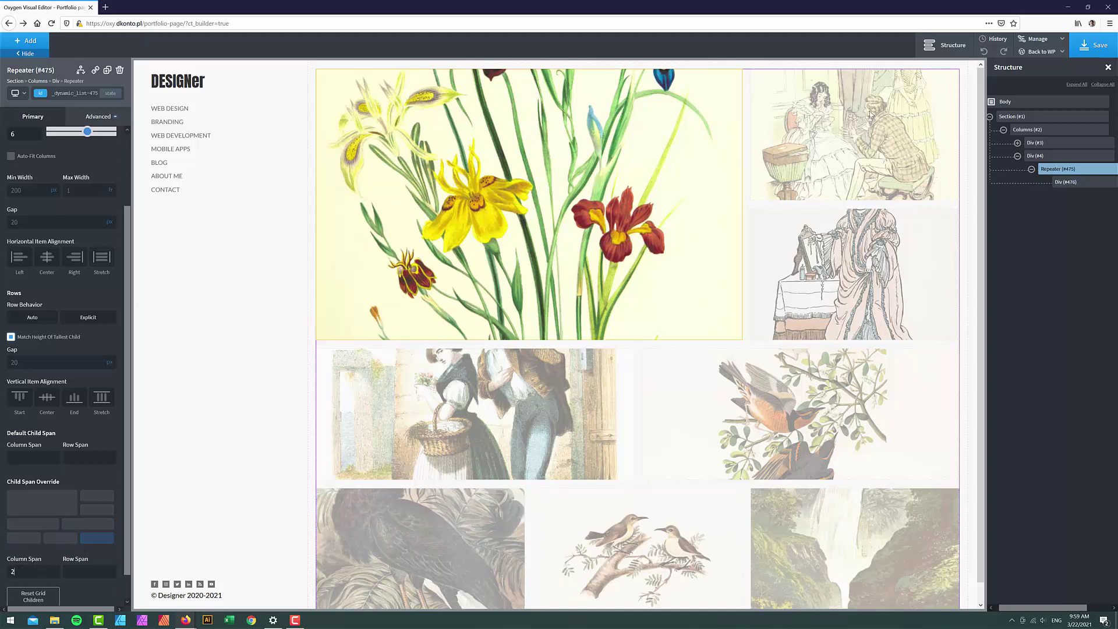
Add a new div inside the repeater's inner div.
{"action": "left_click", "coordinate": [1066, 182]}
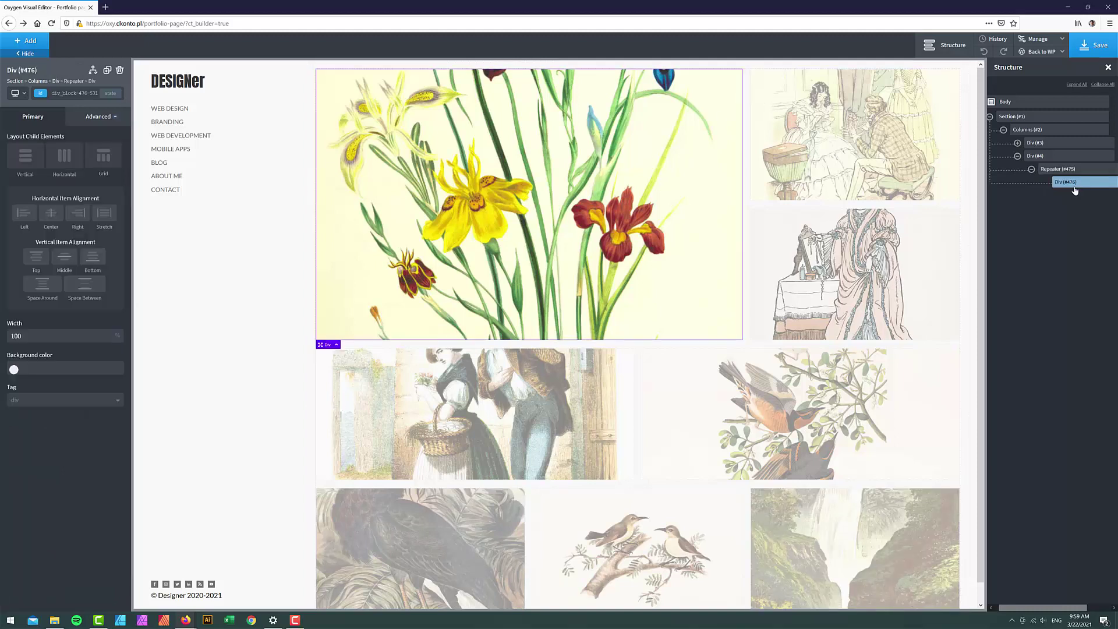
{"action": "left_click", "coordinate": [36, 47]}
{"action": "left_click", "coordinate": [37, 95]}
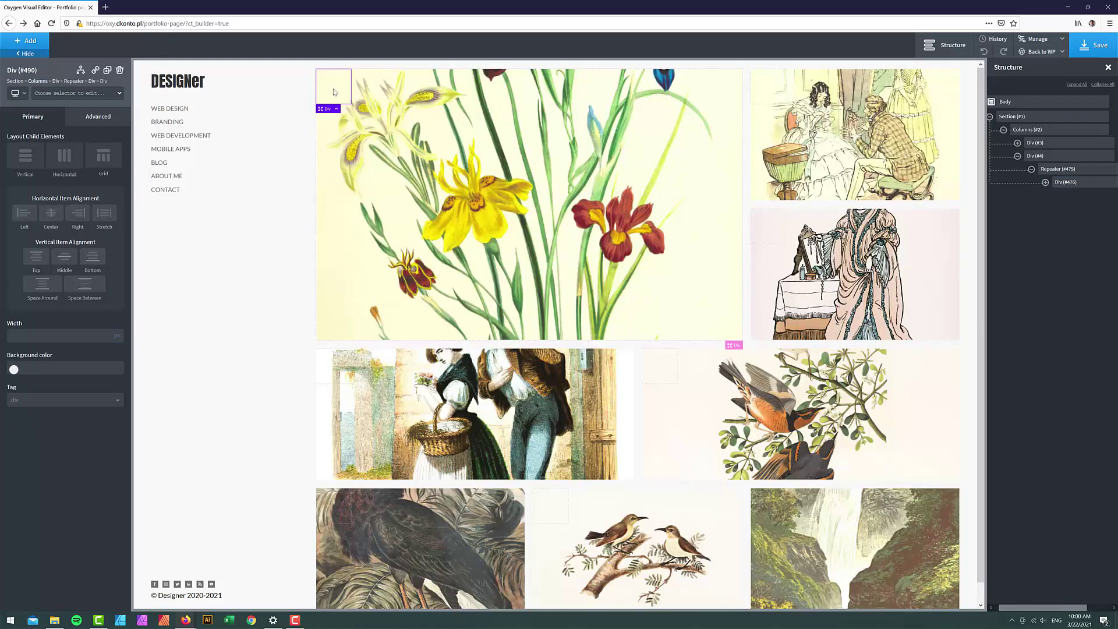
Add a Heading element inside the newly nested div.
{"action": "left_click", "coordinate": [39, 42]}
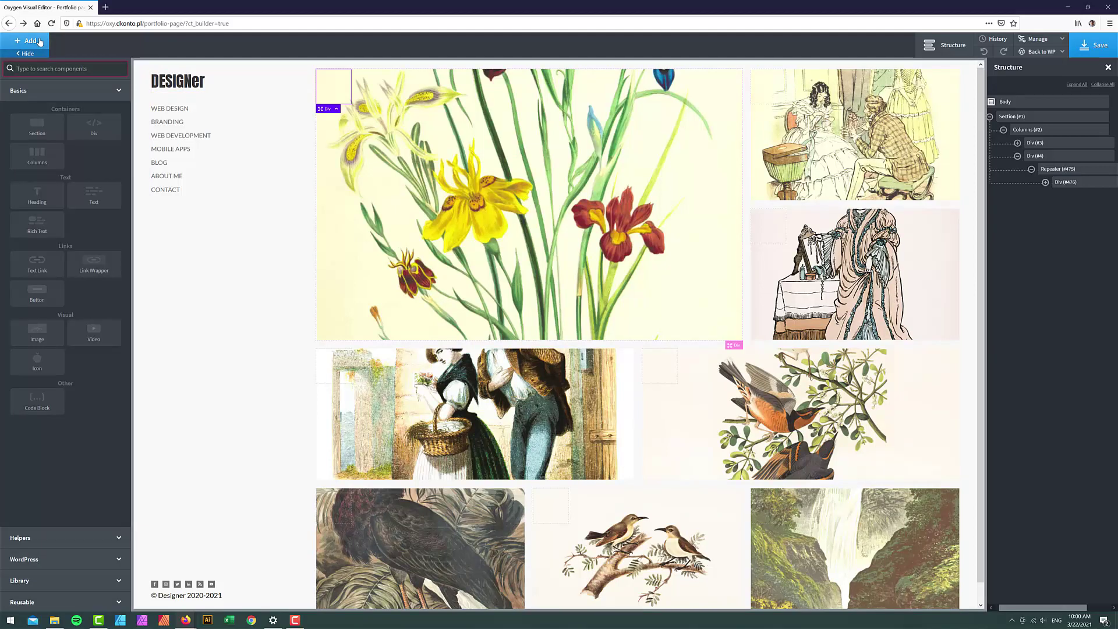
{"action": "type", "text": "heading"}
{"action": "left_click", "coordinate": [46, 100]}
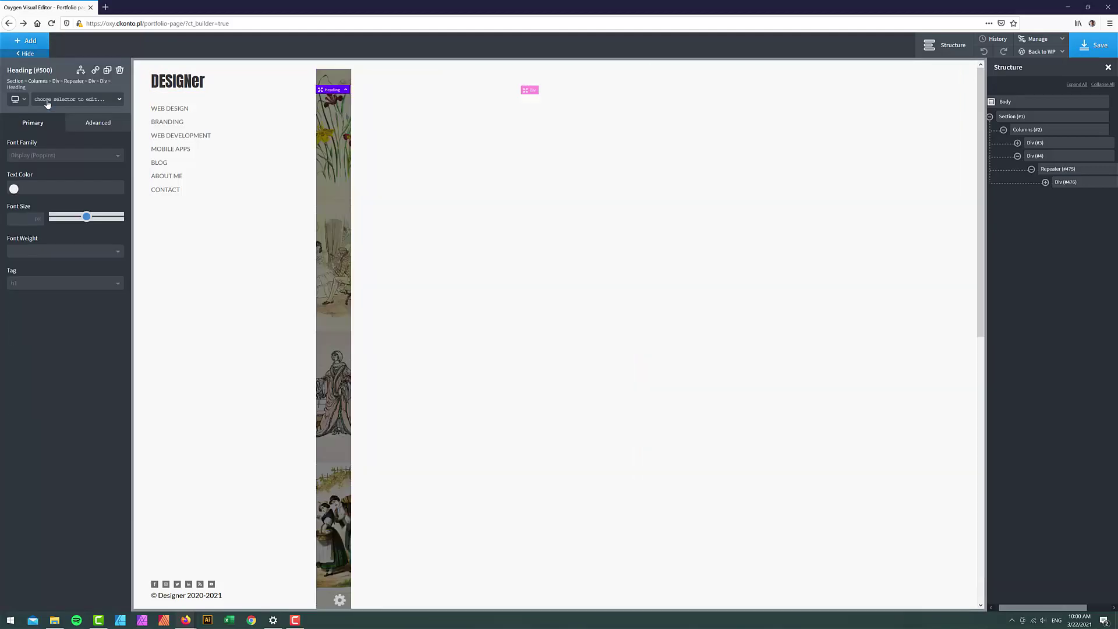
Replace the placeholder heading text in the first grid tile with the dynamic post title.
{"action": "double_click", "coordinate": [359, 81]}
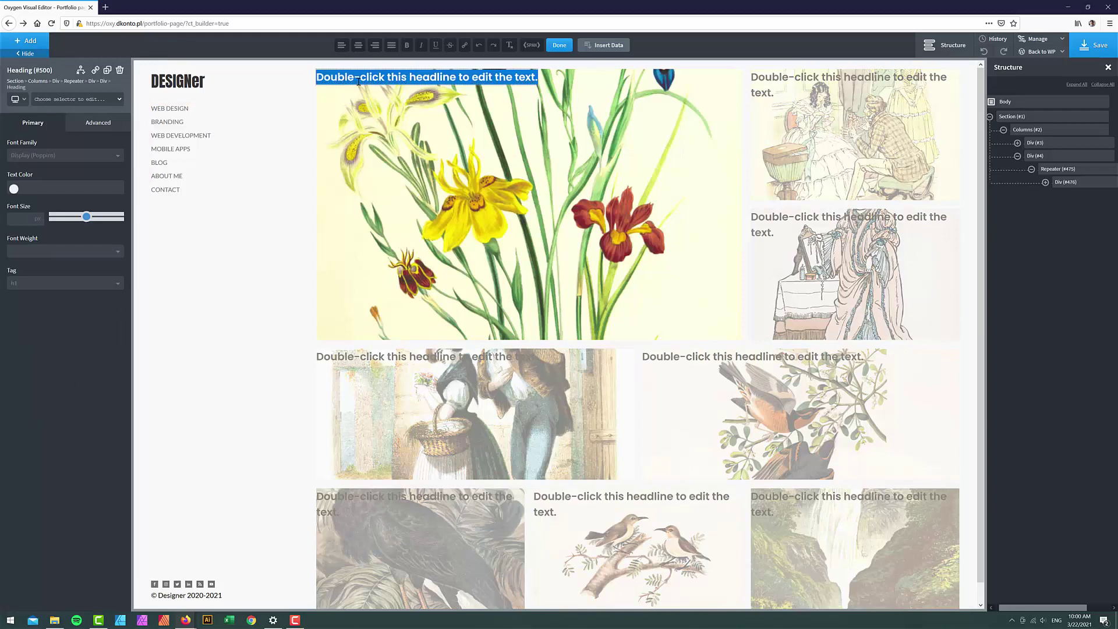
{"action": "left_click", "coordinate": [617, 46]}
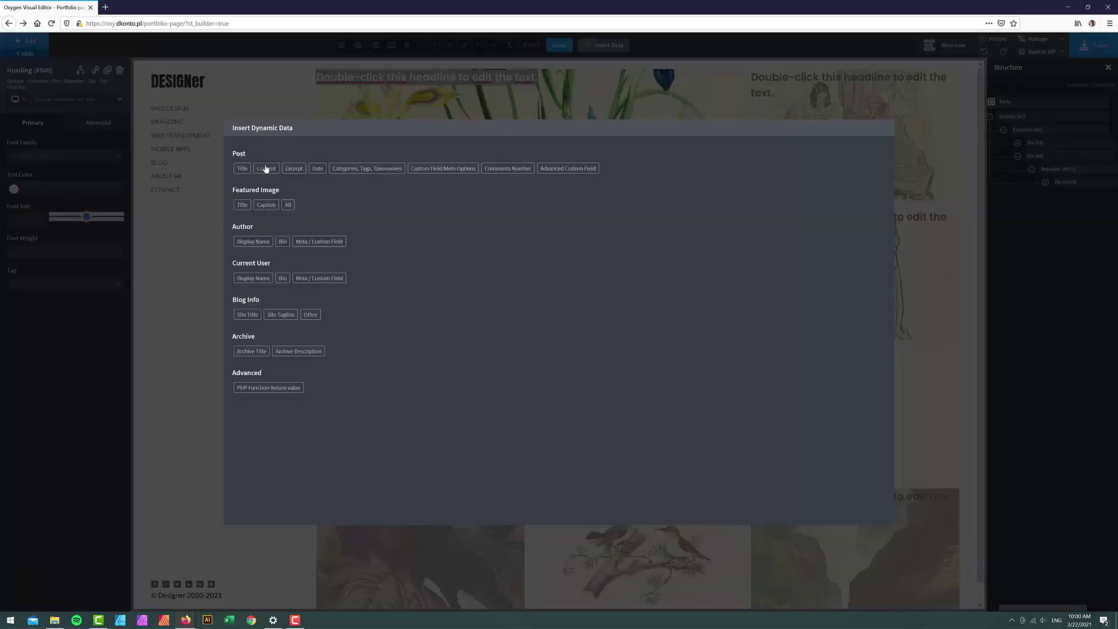
{"action": "left_click", "coordinate": [244, 169]}
{"action": "left_click", "coordinate": [270, 210]}
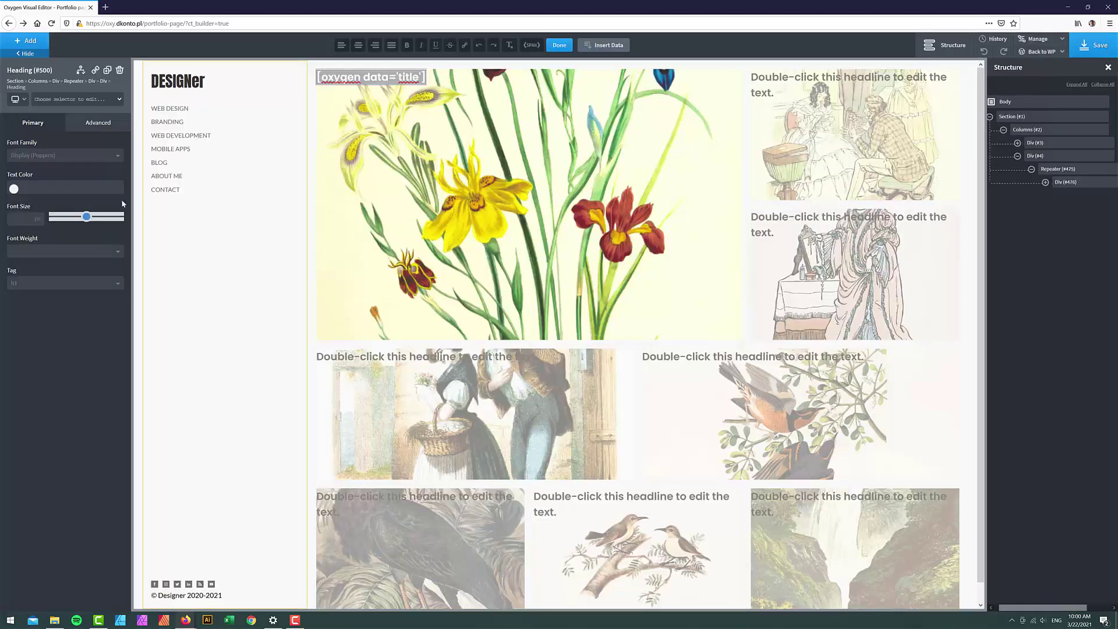
Set the heading's text color to the global grey and its font size to 32 px.
{"action": "left_click", "coordinate": [13, 188]}
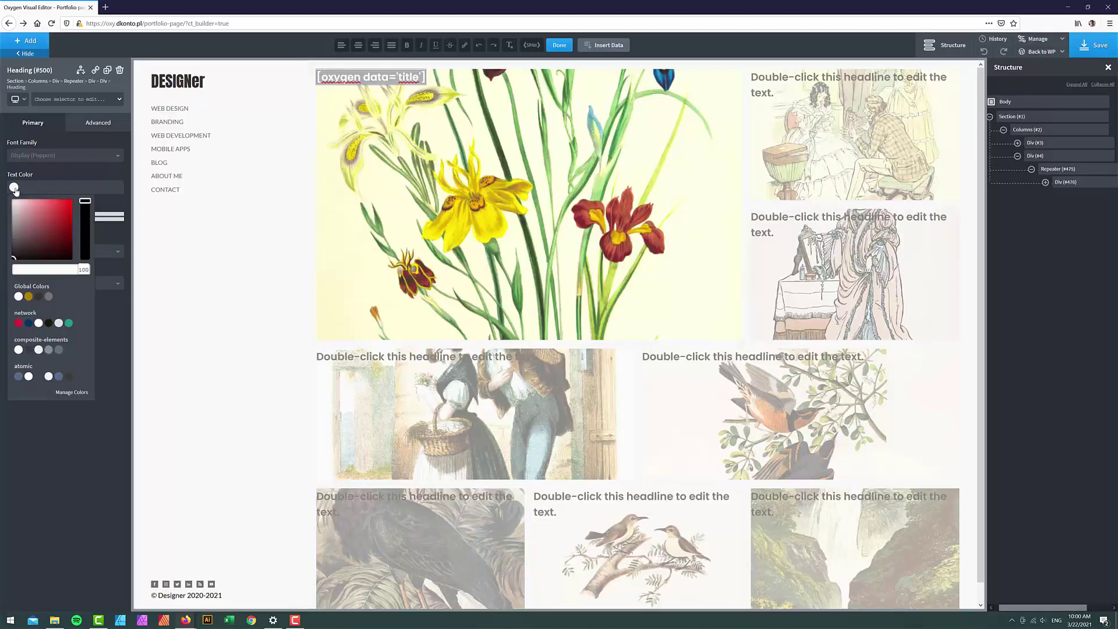
{"action": "left_click", "coordinate": [19, 297]}
{"action": "left_click", "coordinate": [20, 466]}
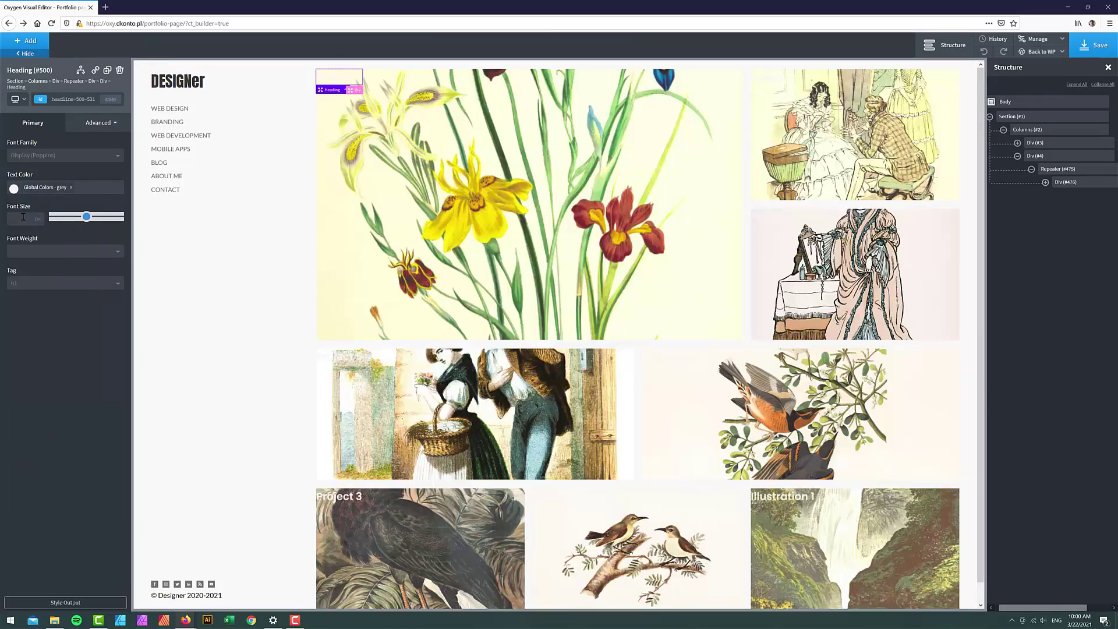
{"action": "left_click", "coordinate": [23, 218]}
{"action": "type", "text": "32"}
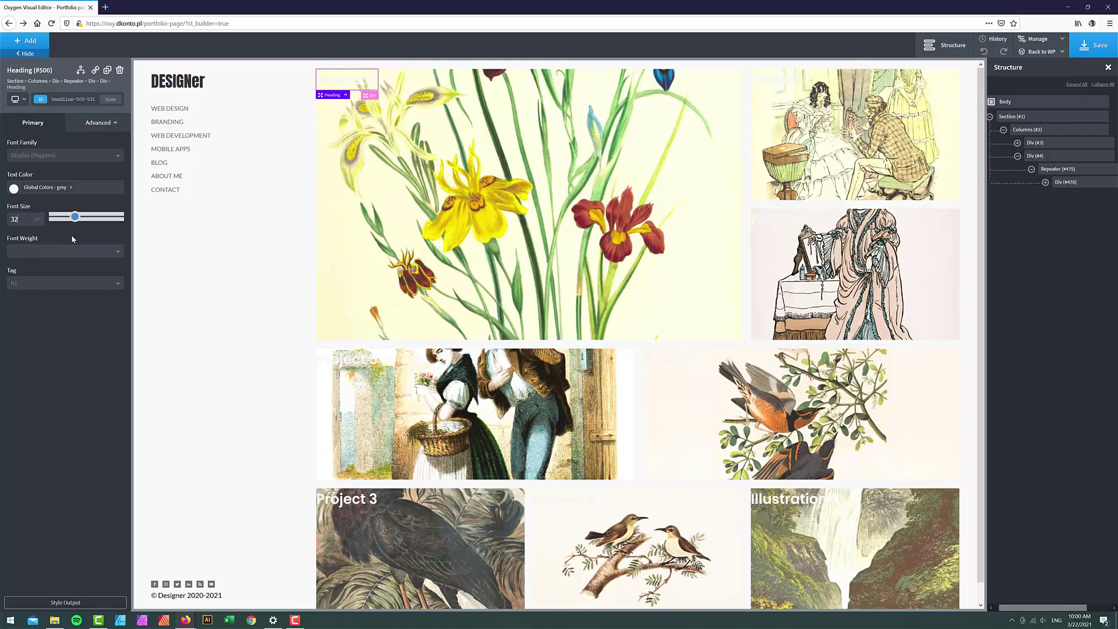
Add the class fx to the div that wraps the heading.
{"action": "left_click", "coordinate": [339, 69]}
{"action": "left_click", "coordinate": [76, 93]}
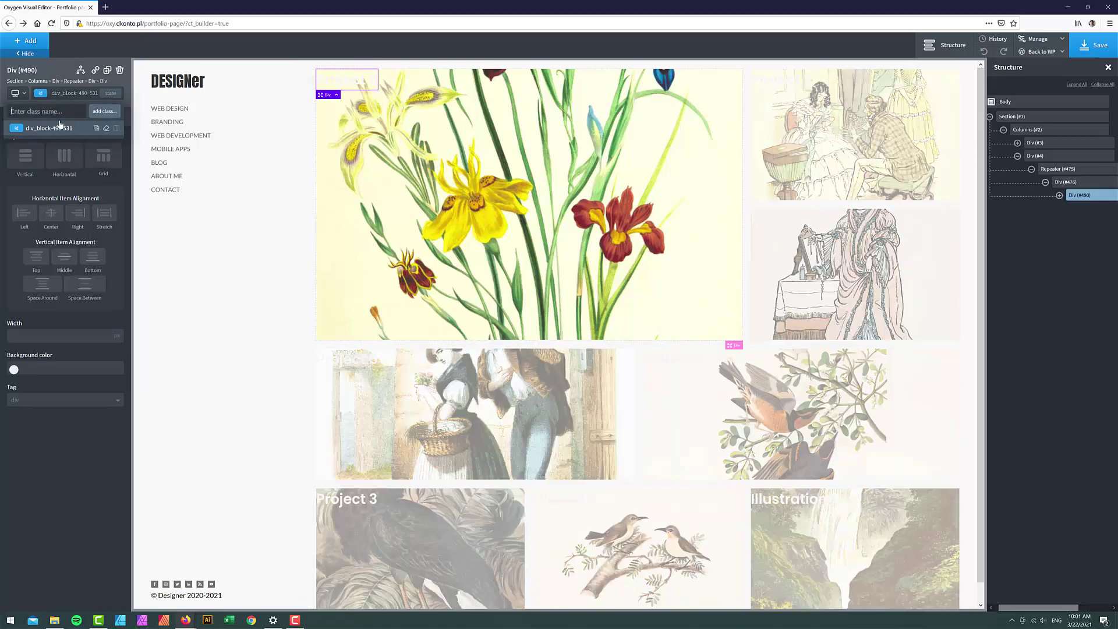
{"action": "type", "text": "fx"}
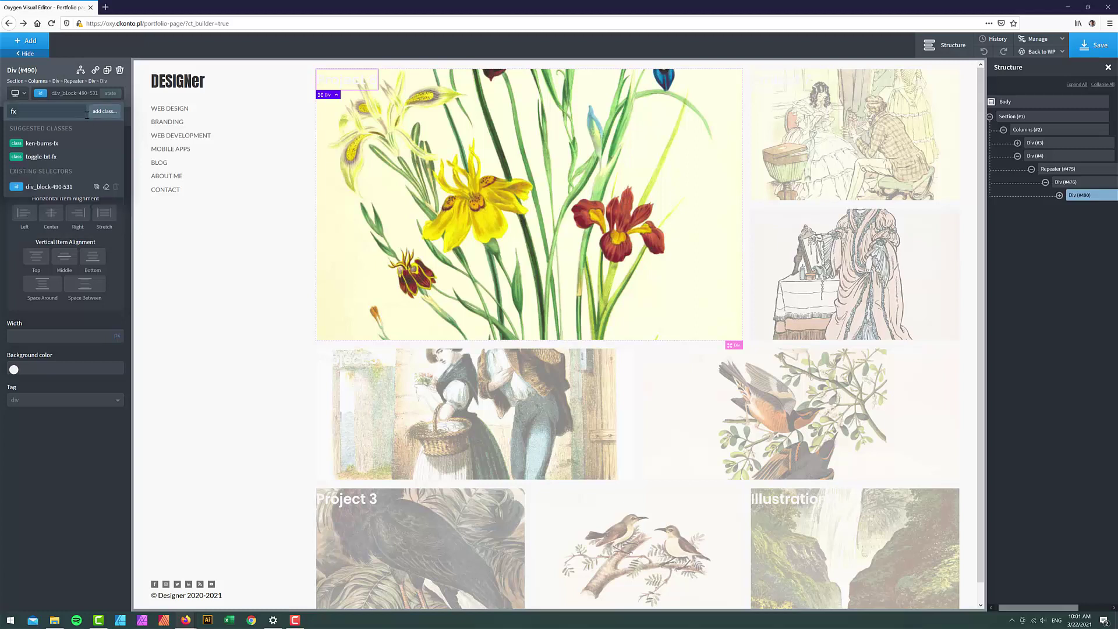
{"action": "left_click", "coordinate": [105, 112]}
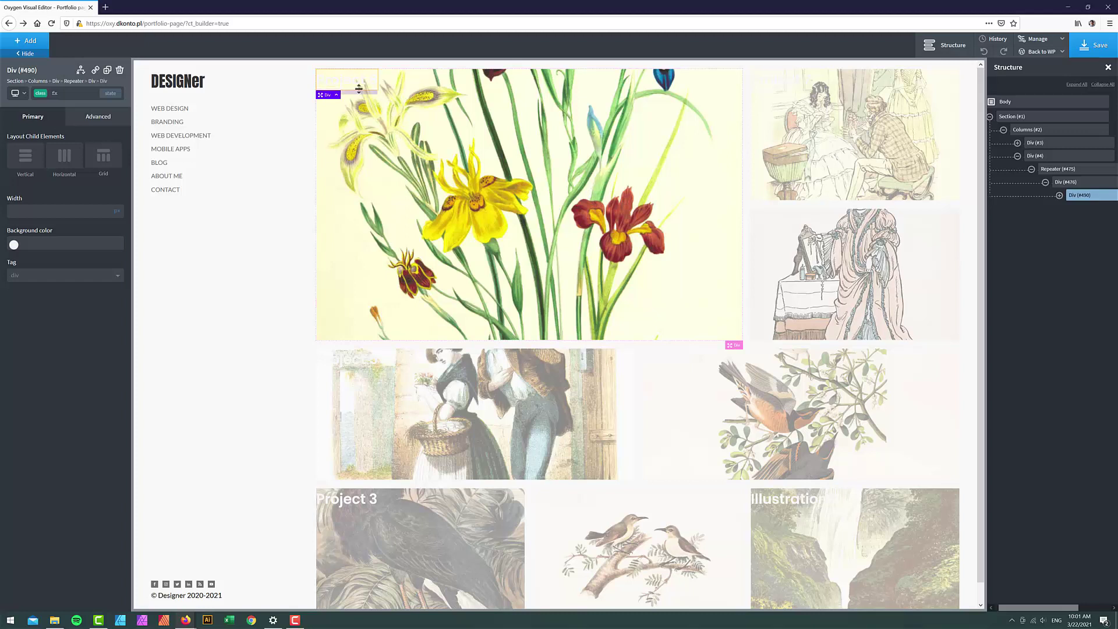
Add a custom state named "hover .fx" to the repeater's inner div.
{"action": "left_click", "coordinate": [1066, 182]}
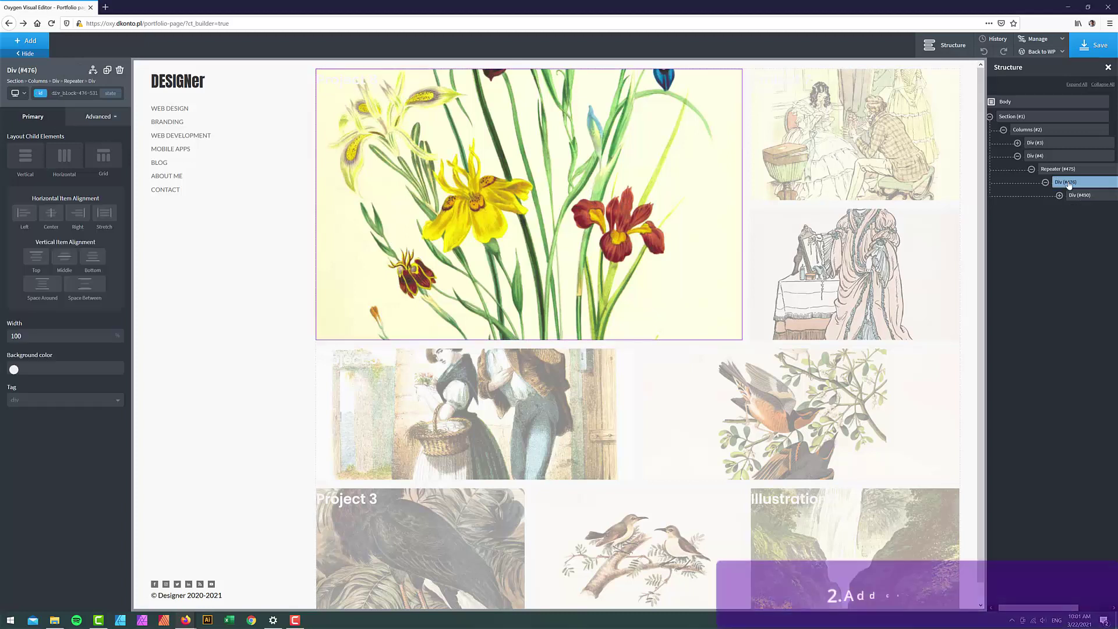
{"action": "left_click", "coordinate": [108, 93]}
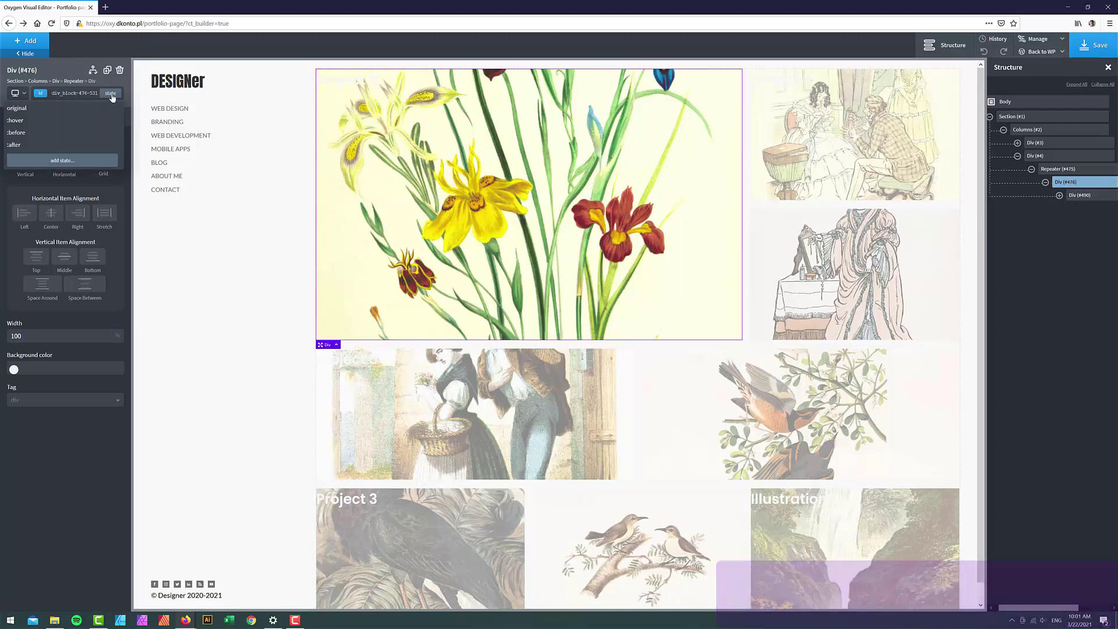
{"action": "left_click", "coordinate": [53, 161]}
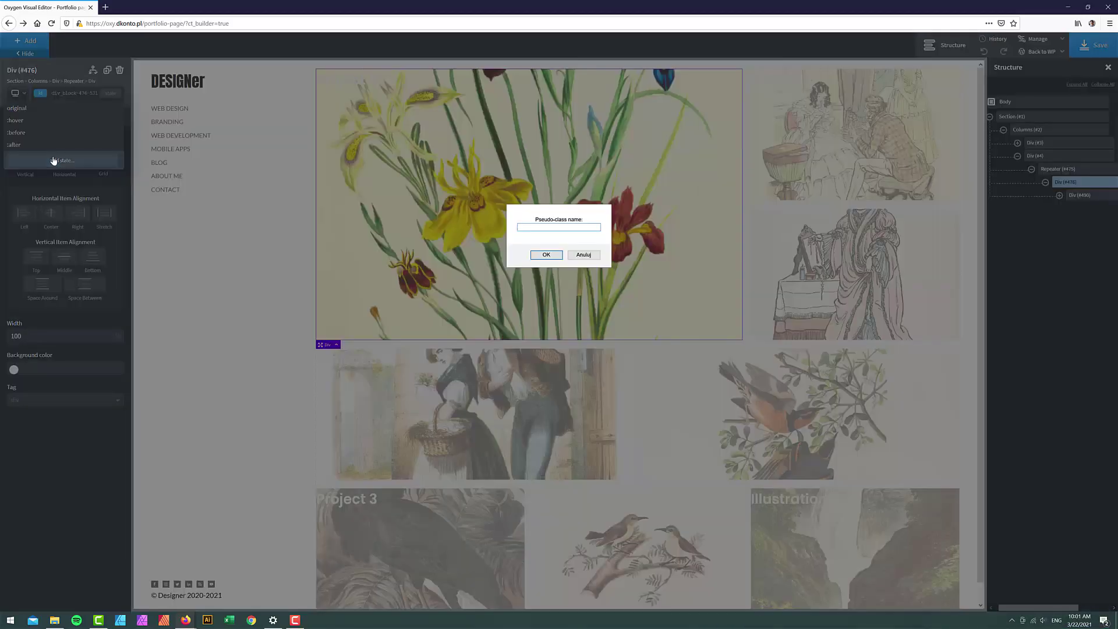
{"action": "type", "text": "hover .fx"}
{"action": "left_click", "coordinate": [538, 255]}
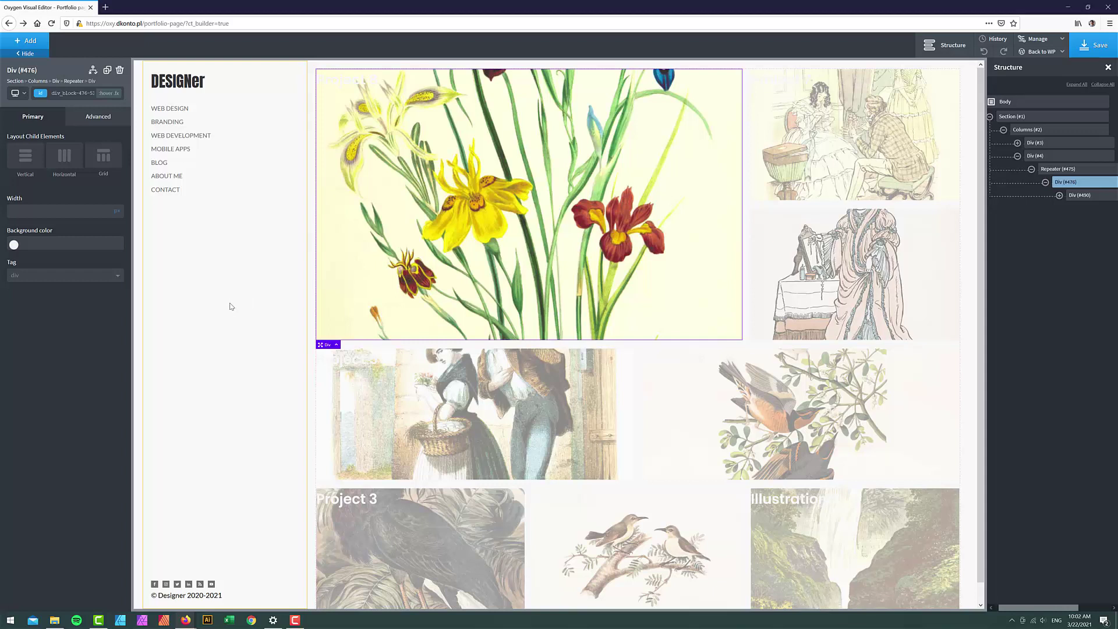
Set the width and height to 100% for the inner div's "hover .fx" state.
{"action": "left_click", "coordinate": [39, 208]}
{"action": "type", "text": "100"}
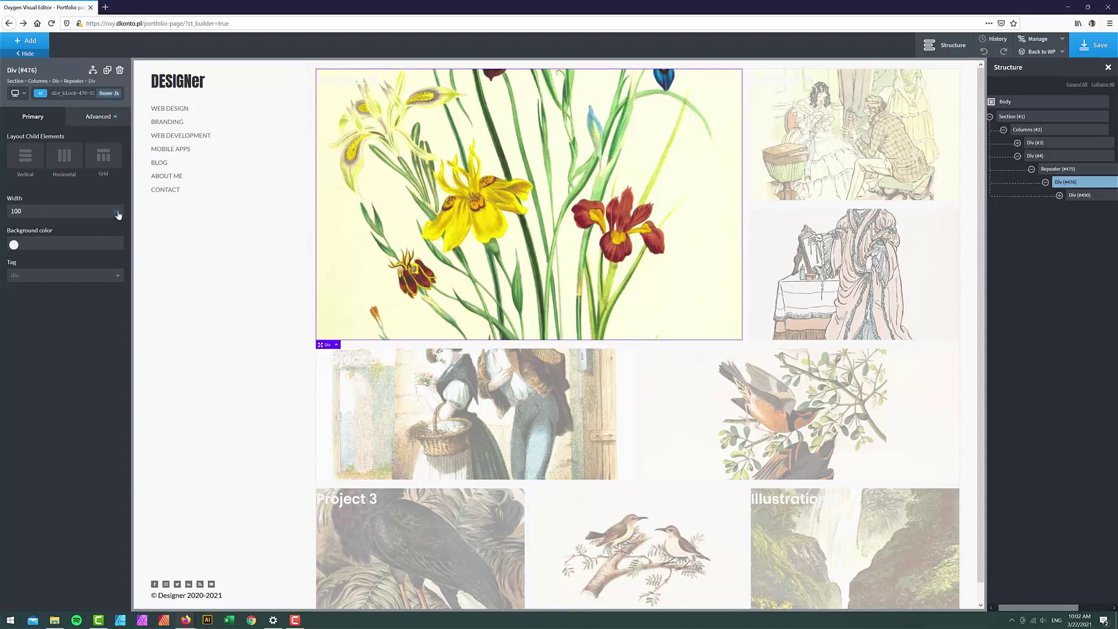
{"action": "left_click", "coordinate": [120, 207]}
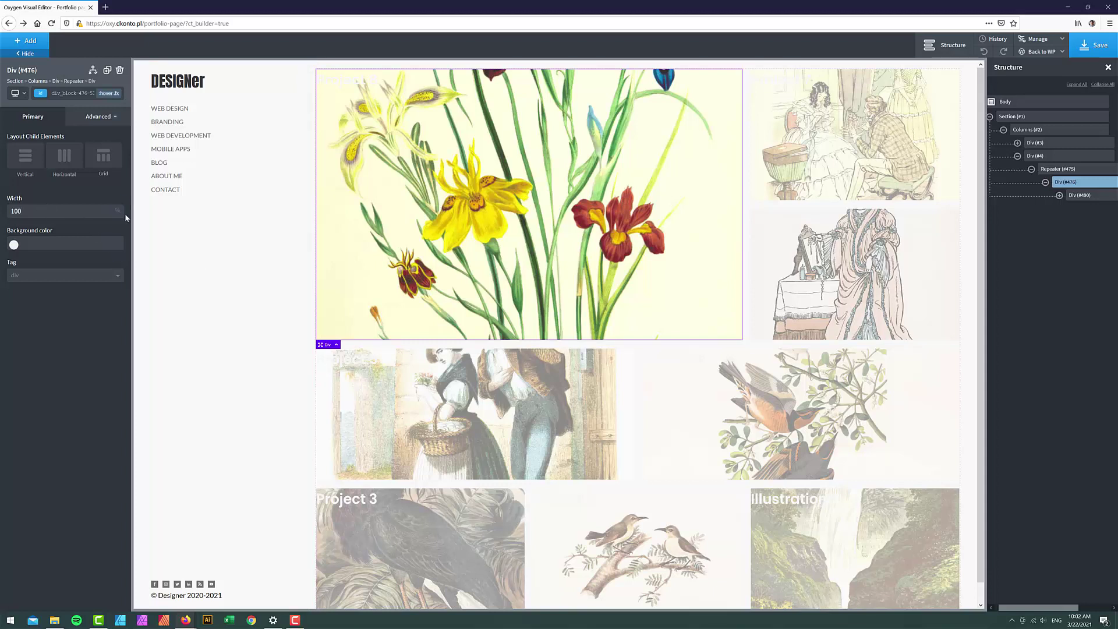
{"action": "left_click", "coordinate": [96, 120]}
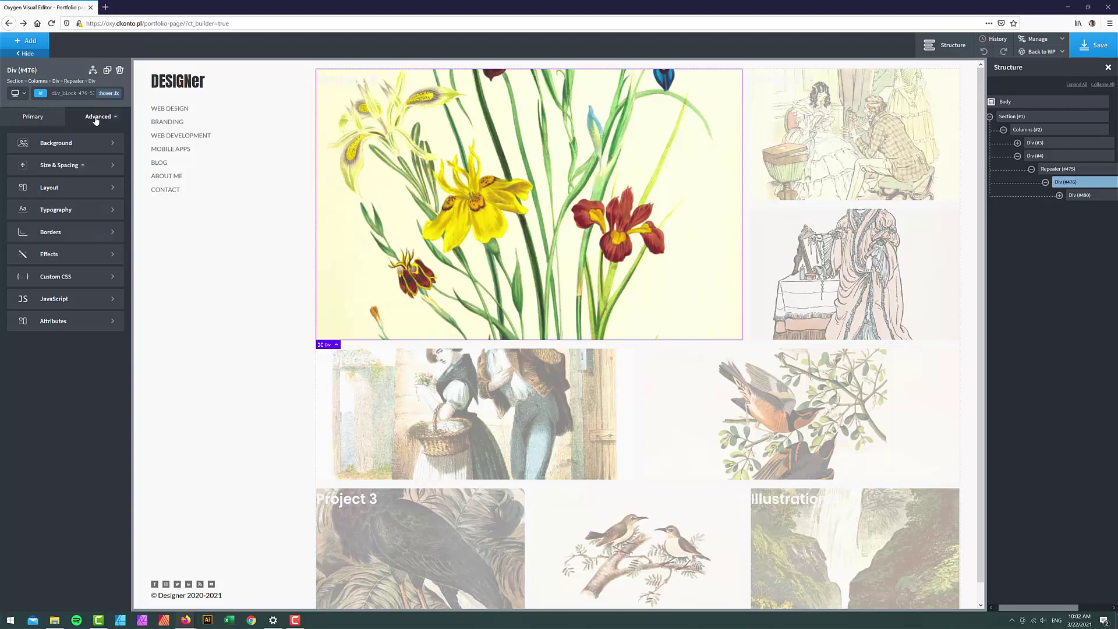
{"action": "left_click", "coordinate": [74, 165]}
{"action": "type", "text": "100"}
{"action": "left_click", "coordinate": [37, 267]}
{"action": "left_click", "coordinate": [40, 267]}
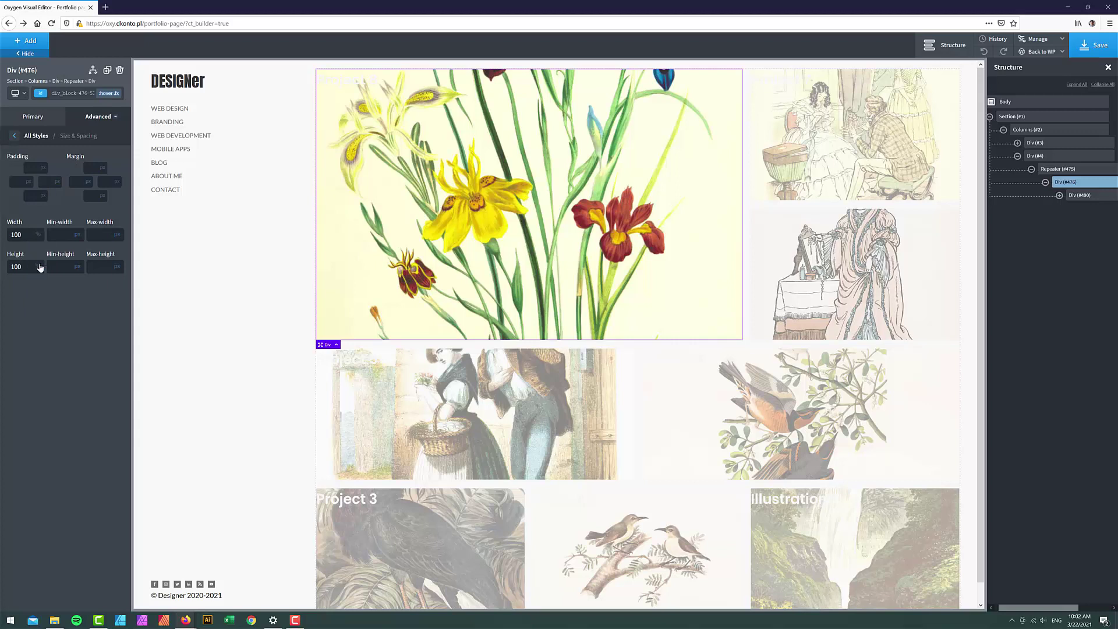
Lay out the hover state's child elements vertically, centered horizontally and aligned to the middle vertically.
{"action": "left_click", "coordinate": [33, 116]}
{"action": "left_click", "coordinate": [25, 159]}
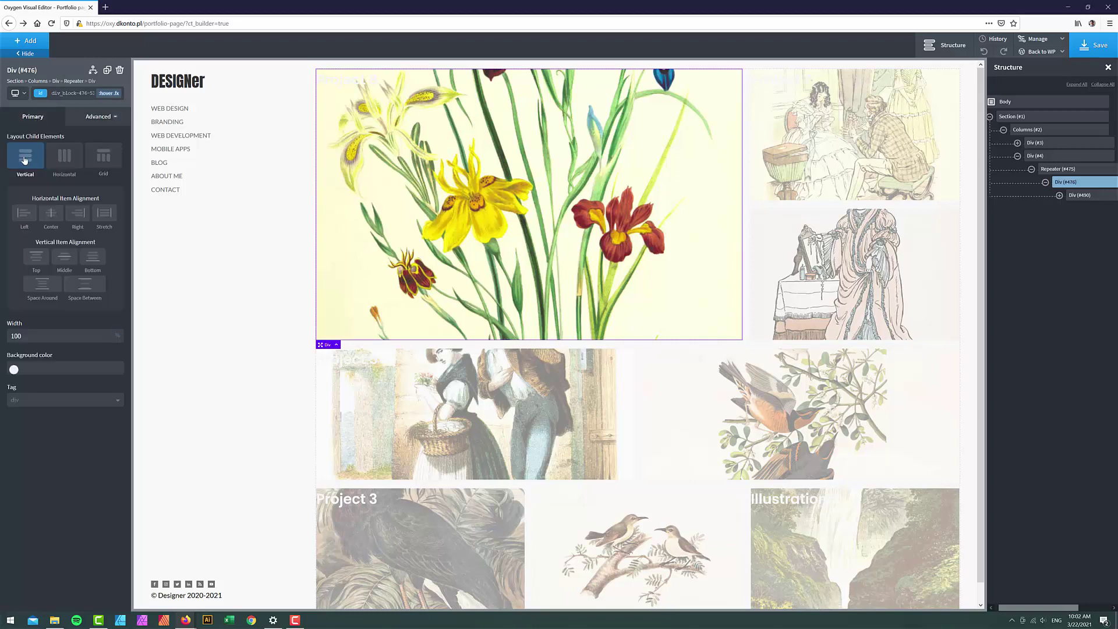
{"action": "left_click", "coordinate": [51, 213]}
{"action": "left_click", "coordinate": [66, 266]}
Set the hover state's image overlay color to black at 70% opacity, rgba(0,0,0,0.7).
{"action": "left_click", "coordinate": [94, 117]}
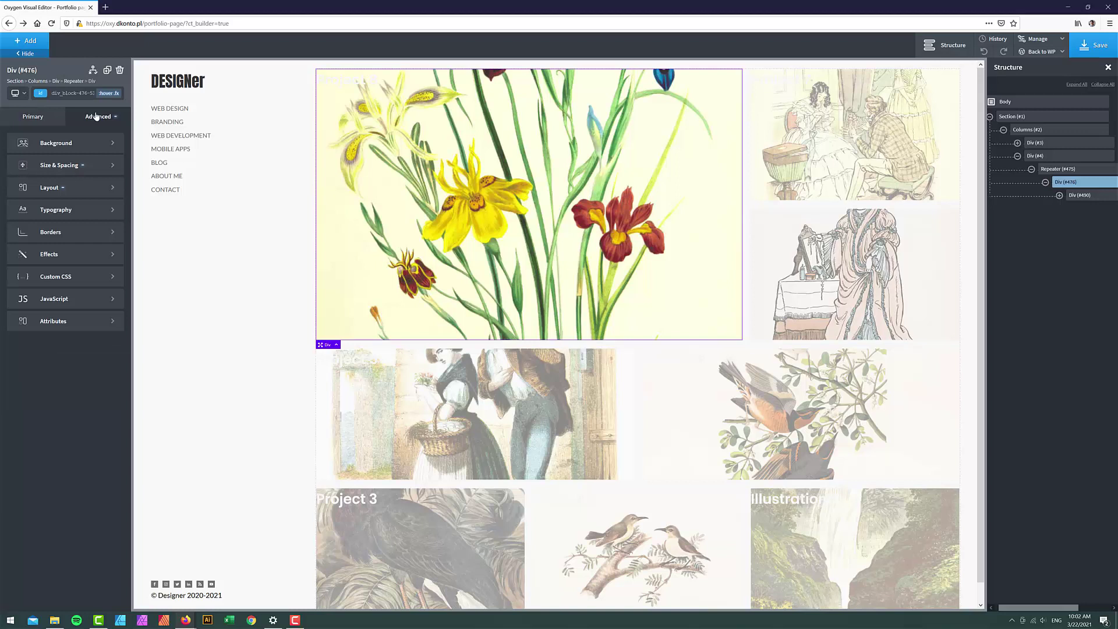
{"action": "left_click", "coordinate": [68, 143]}
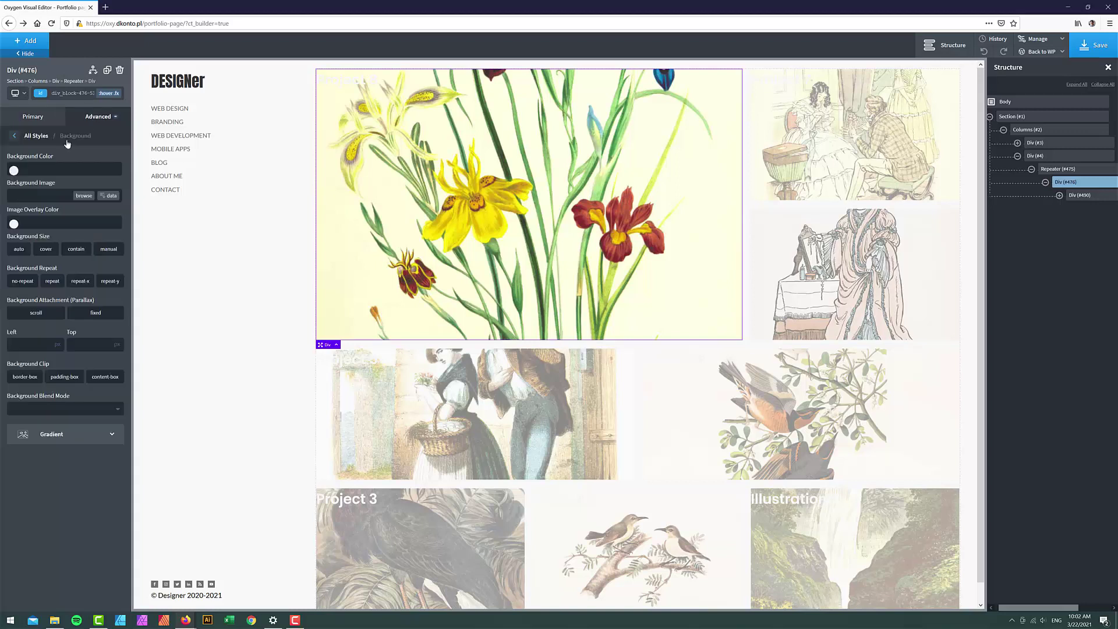
{"action": "left_click", "coordinate": [13, 224]}
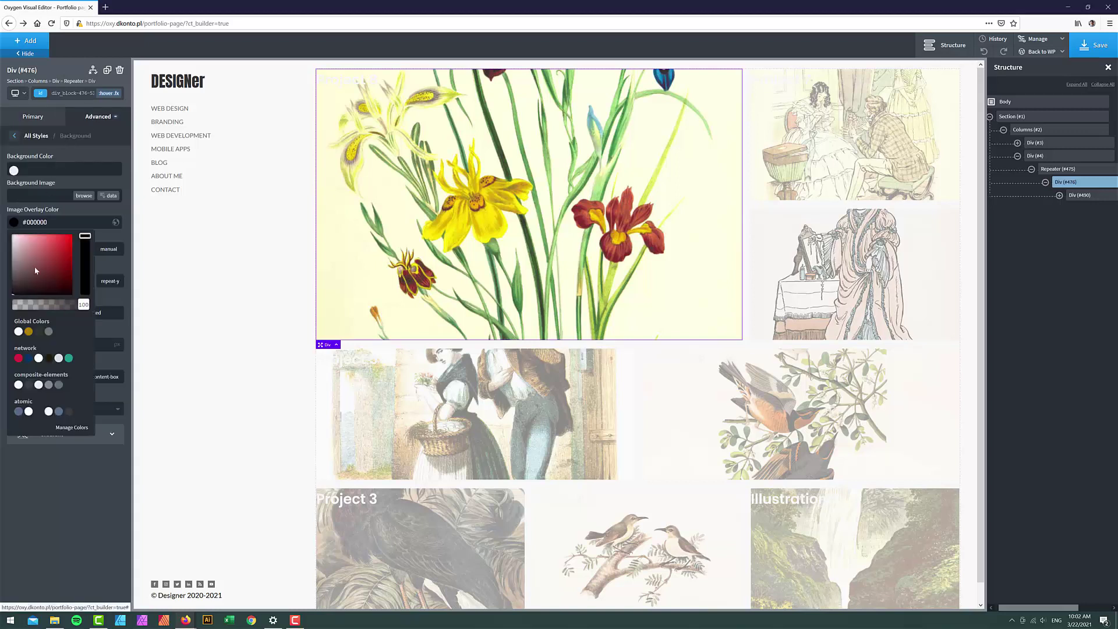
{"action": "left_click", "coordinate": [13, 225]}
{"action": "left_click", "coordinate": [14, 225]}
{"action": "left_click_drag", "start_coordinate": [84, 304], "coordinate": [64, 303]}
{"action": "left_click", "coordinate": [90, 208]}
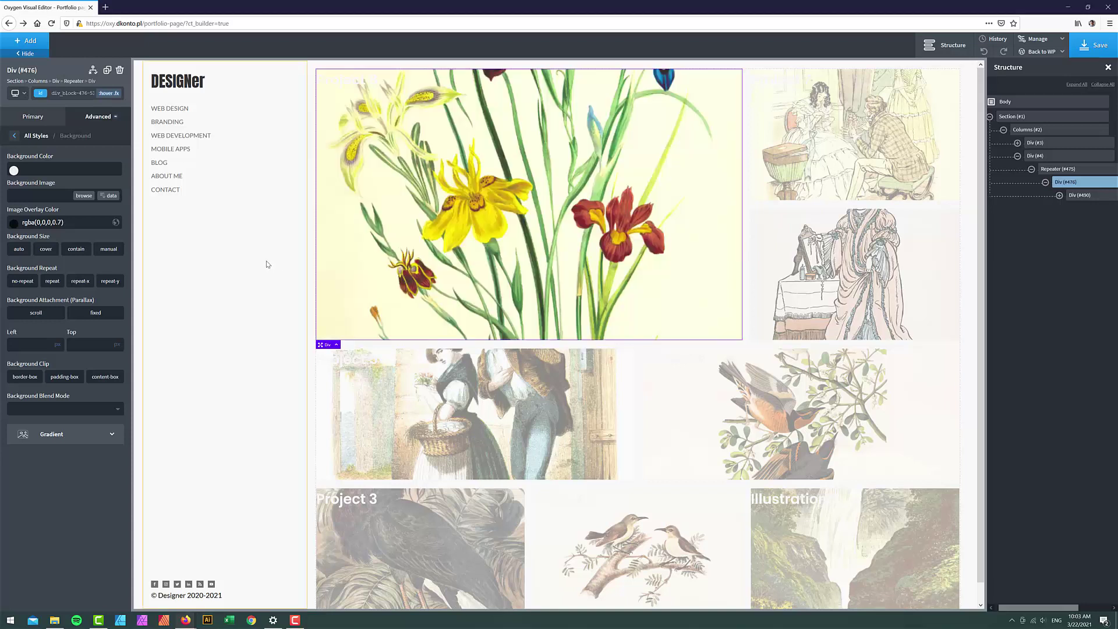
Set the opacity effect of the "hover .fx" state to 1.
{"action": "left_click", "coordinate": [119, 117]}
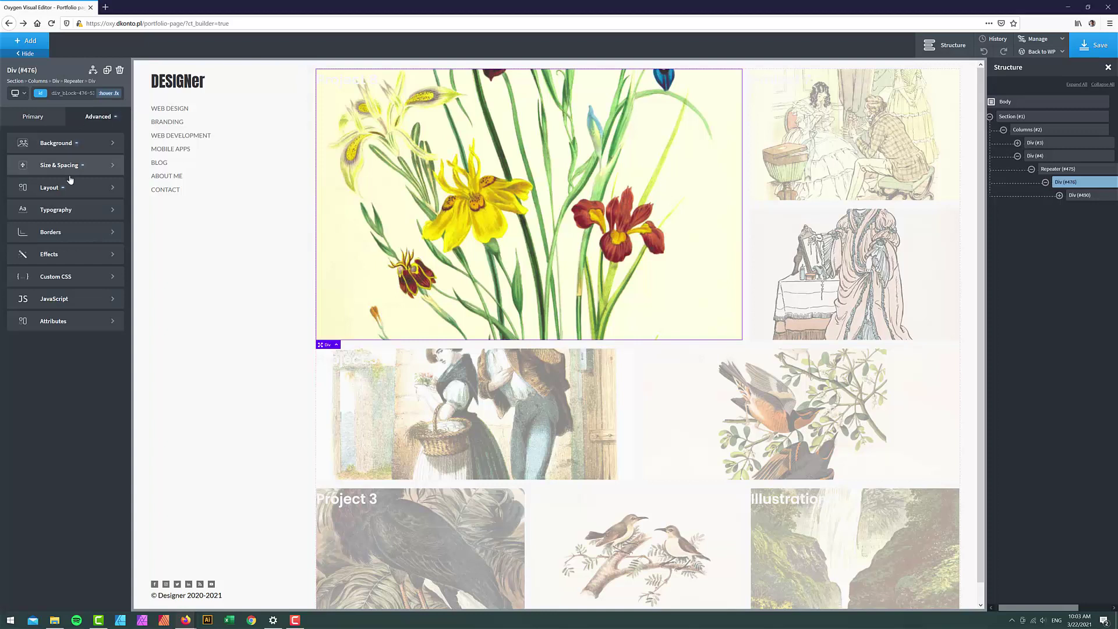
{"action": "left_click", "coordinate": [68, 253]}
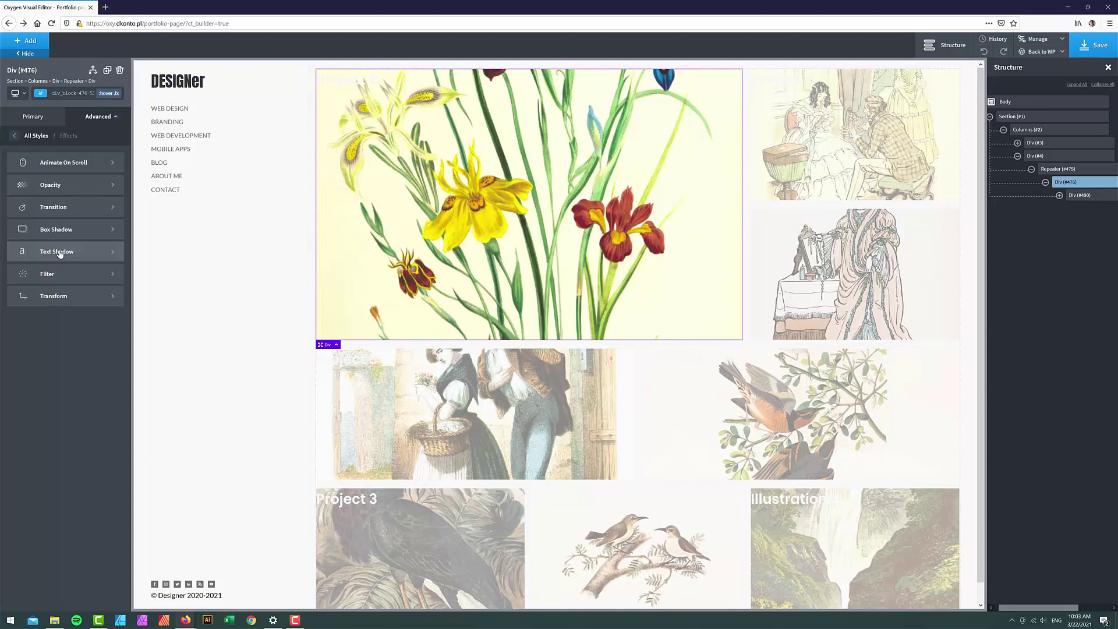
{"action": "left_click", "coordinate": [62, 185]}
{"action": "left_click", "coordinate": [25, 176]}
{"action": "type", "text": "1"}
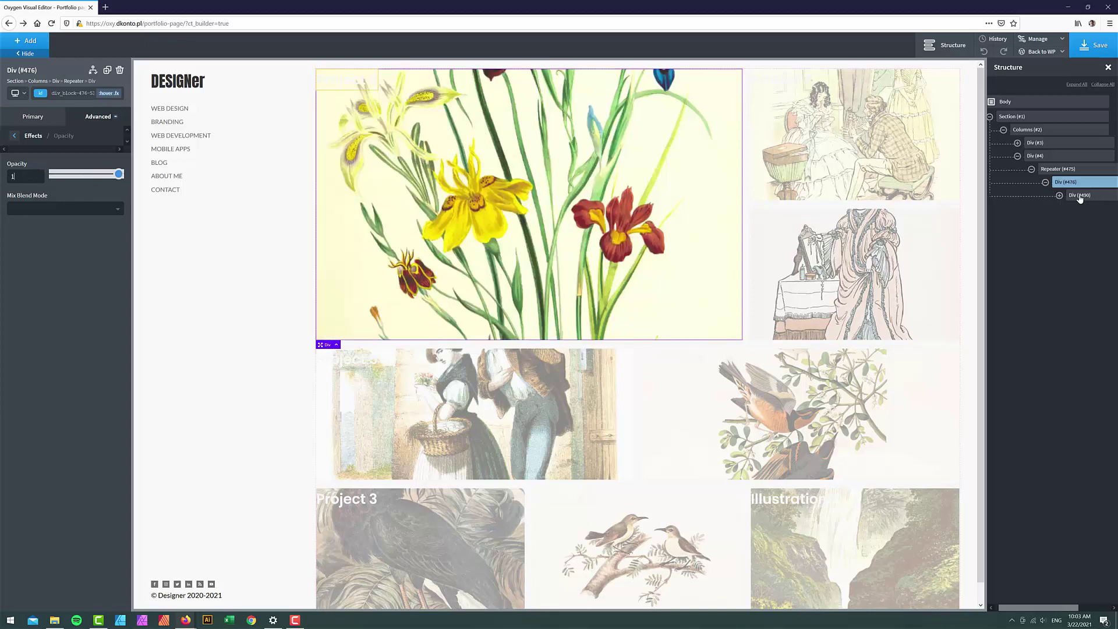
Set the opacity of the nested div's fx class to 0 and open its transition settings.
{"action": "left_click", "coordinate": [1081, 197]}
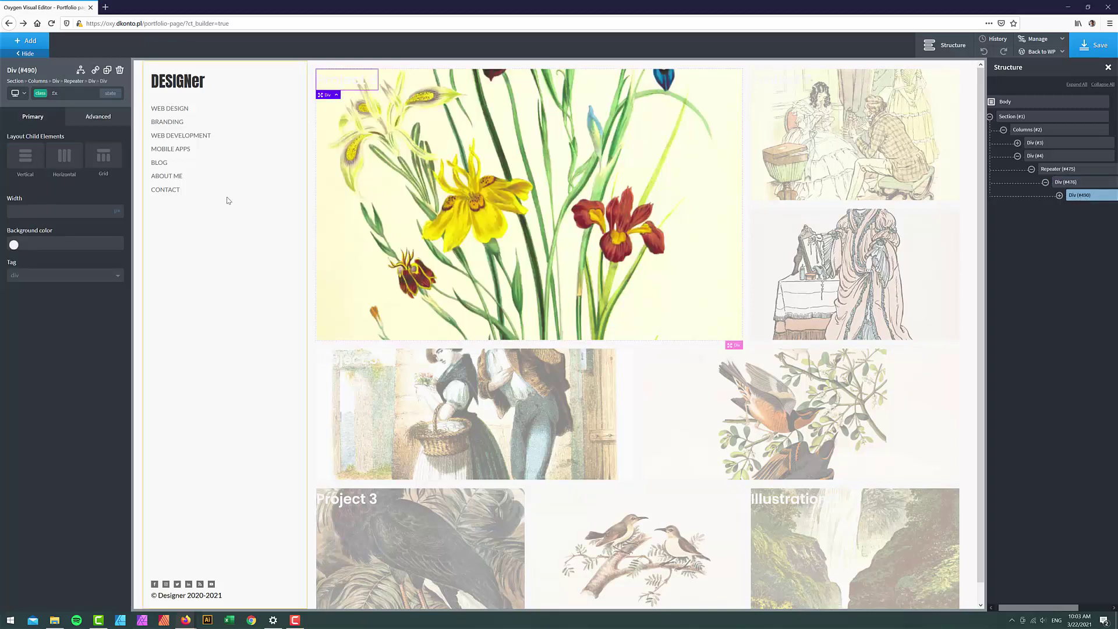
{"action": "left_click", "coordinate": [96, 118]}
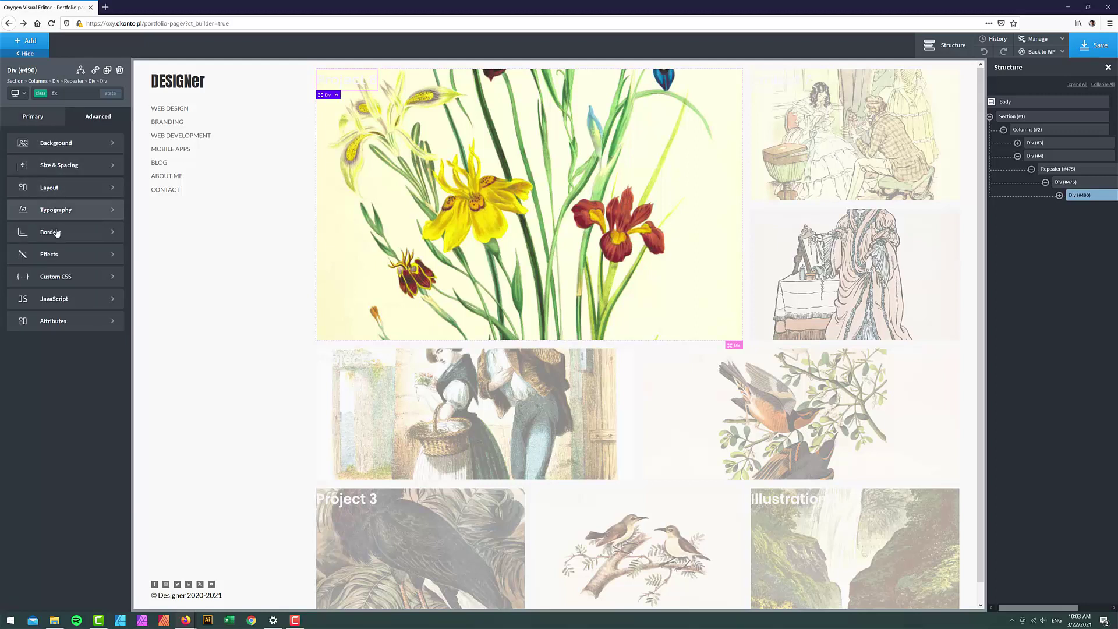
{"action": "left_click", "coordinate": [53, 252]}
{"action": "left_click", "coordinate": [57, 201]}
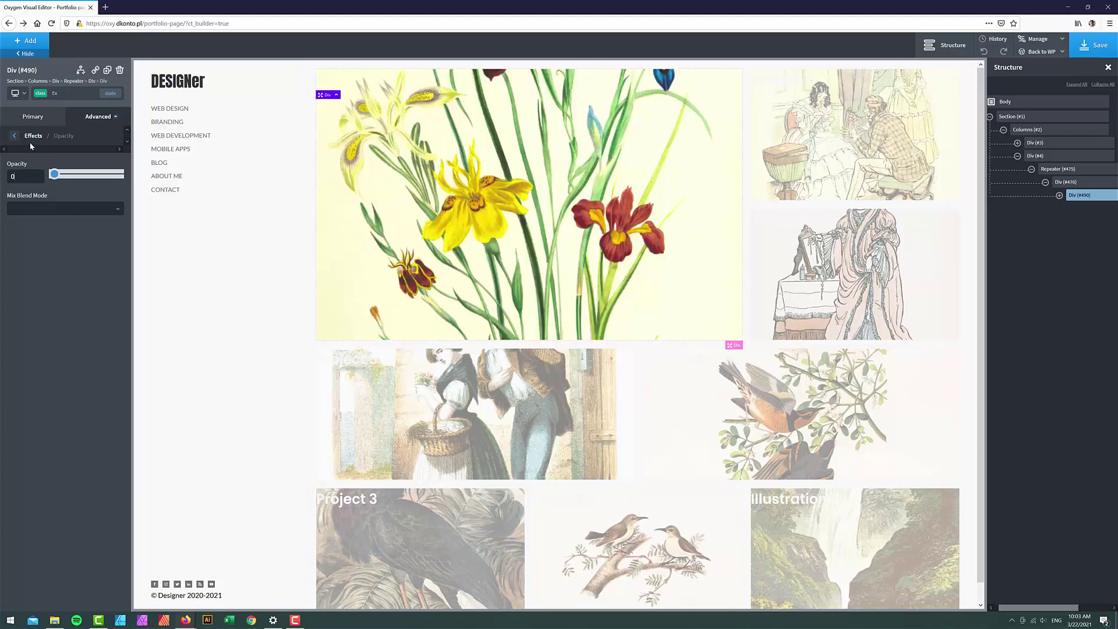
{"action": "left_click", "coordinate": [14, 136]}
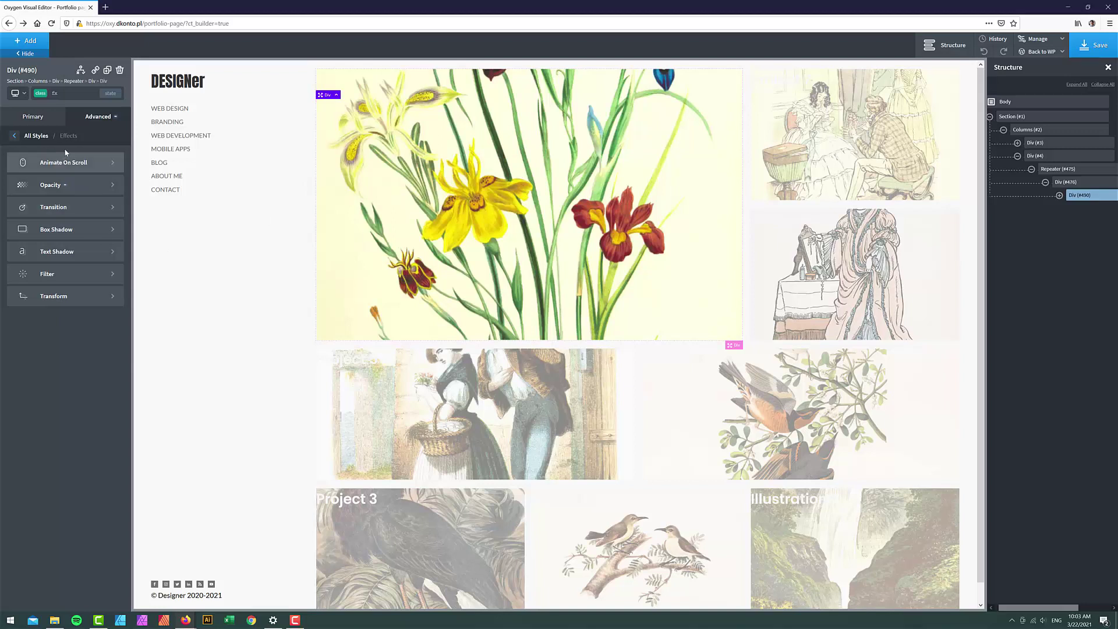
{"action": "left_click", "coordinate": [49, 208]}
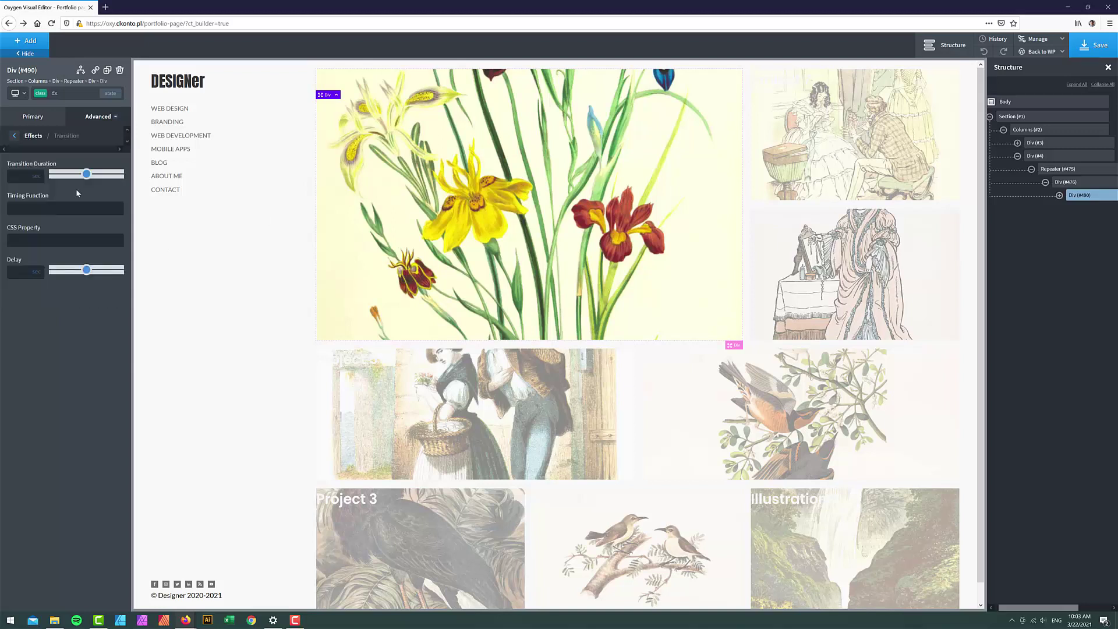
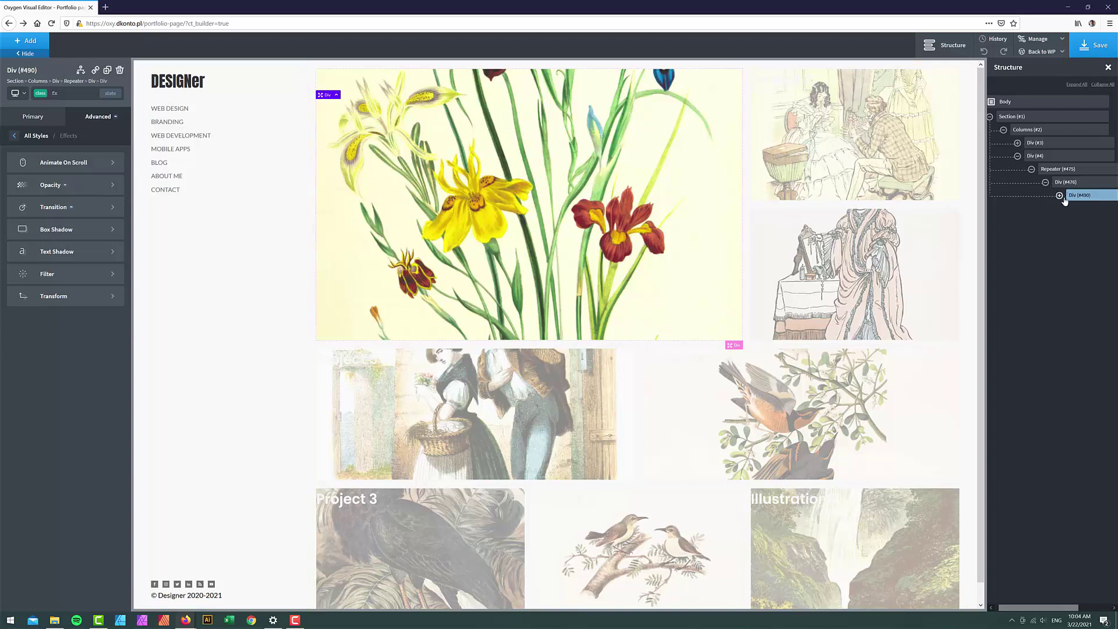
Set the opacity of the nested div's fx class to 1.
{"action": "left_click", "coordinate": [67, 186]}
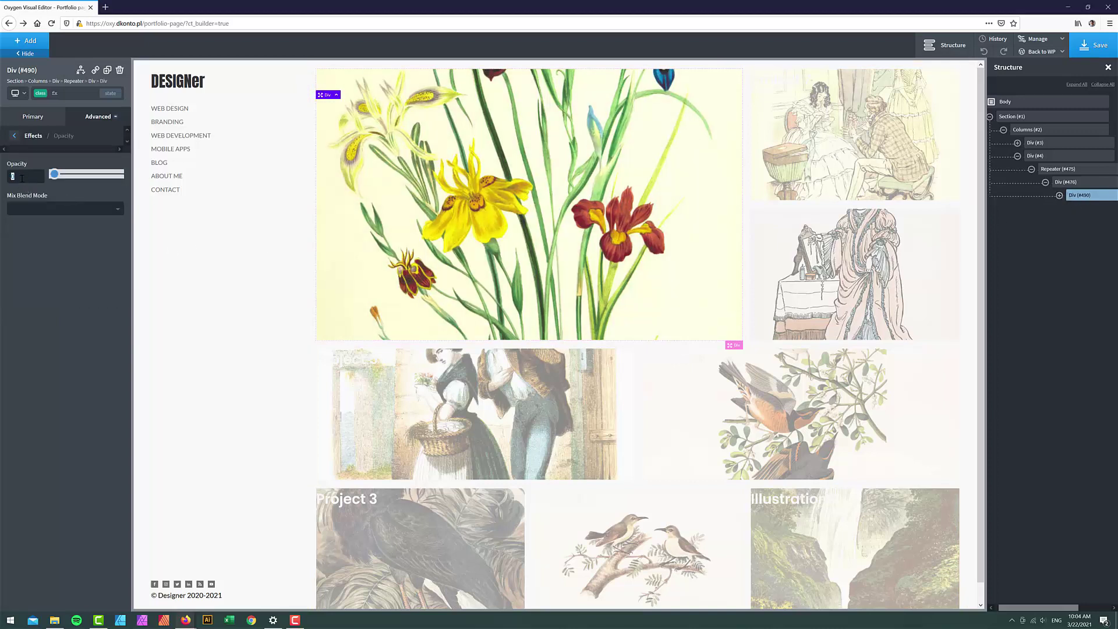
{"action": "type", "text": "1"}
{"action": "left_click", "coordinate": [13, 135]}
Set the image overlay color of the nested div's fx class to #000000.
{"action": "left_click", "coordinate": [94, 119]}
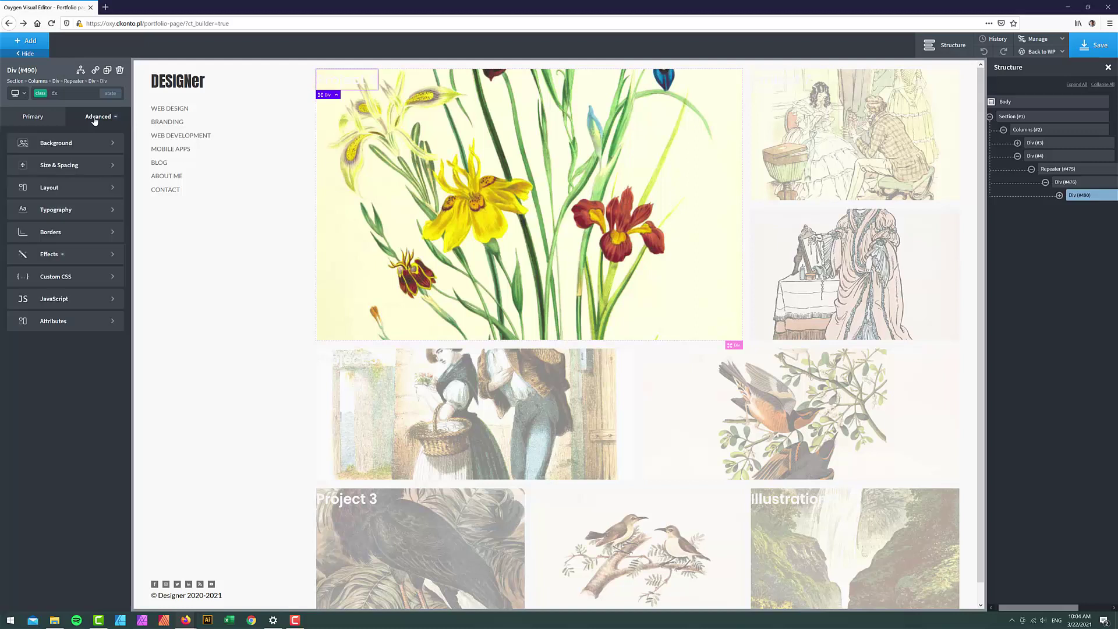
{"action": "left_click", "coordinate": [70, 142]}
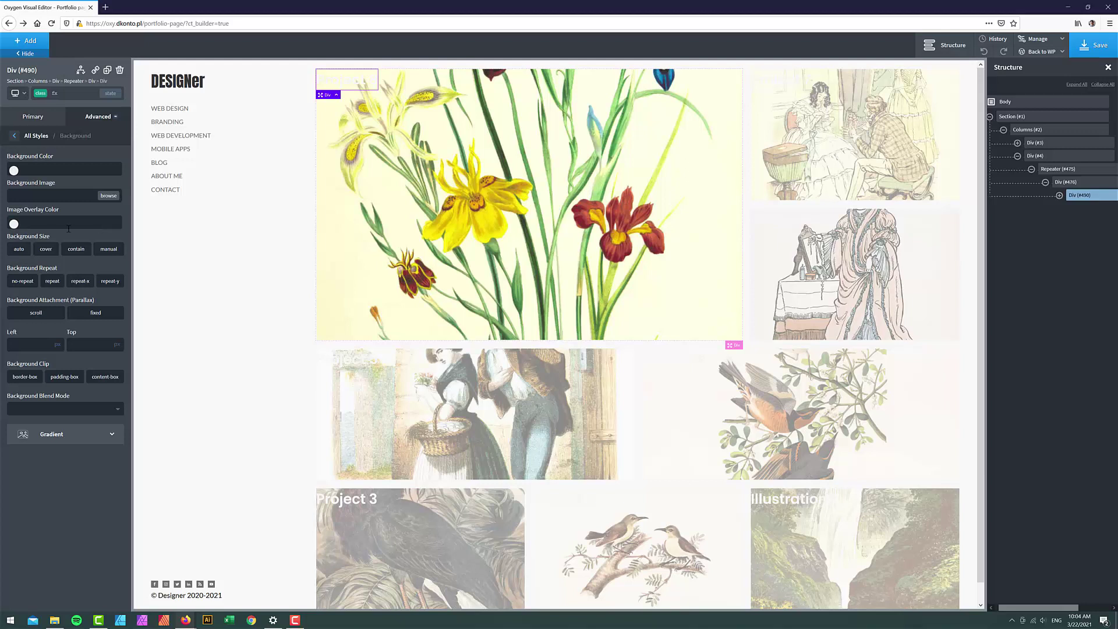
{"action": "left_click", "coordinate": [13, 223]}
{"action": "left_click_drag", "start_coordinate": [42, 280], "coordinate": [14, 295]}
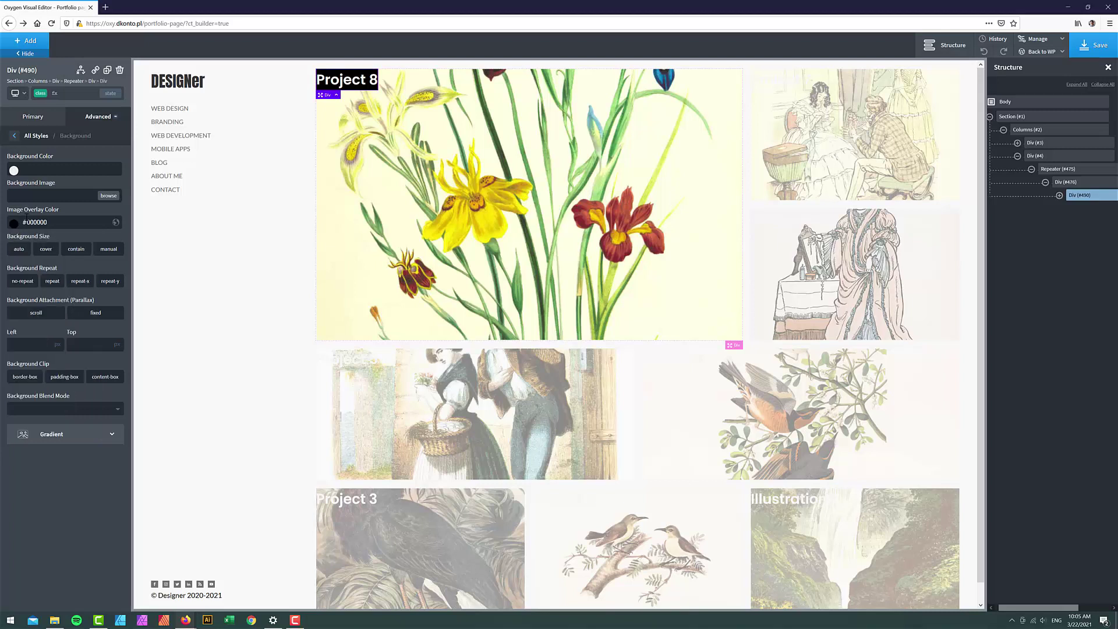
Make the fx class's black image overlay semi-transparent, at rgba(0,0,0,0.27).
{"action": "left_click", "coordinate": [14, 223]}
{"action": "left_click_drag", "start_coordinate": [72, 303], "coordinate": [36, 304]}
{"action": "left_click", "coordinate": [71, 507]}
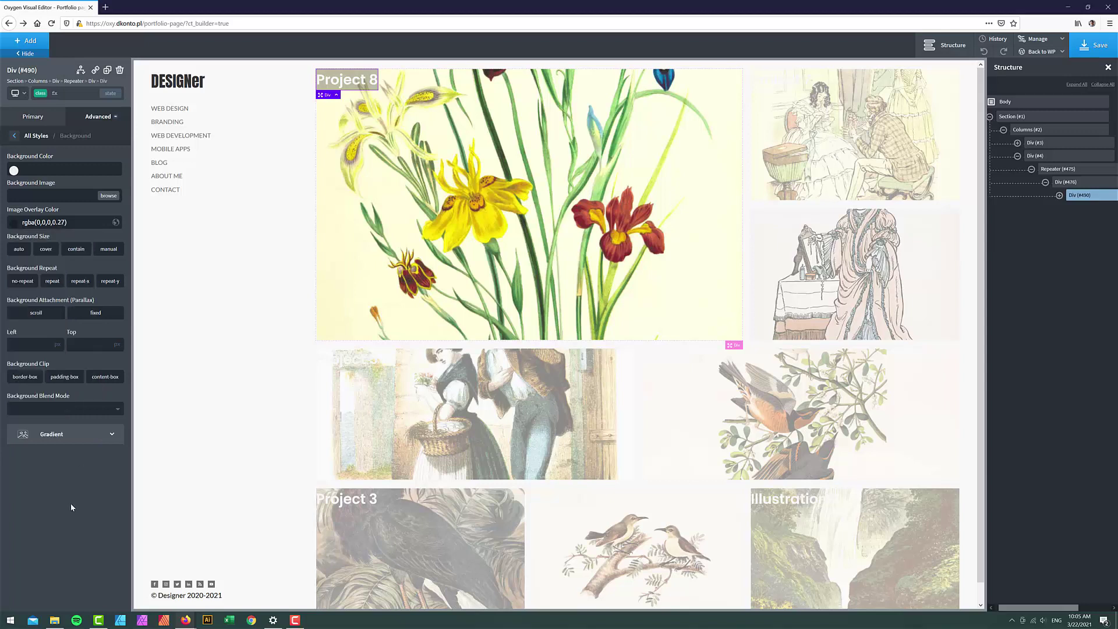
Set the width and height of the nested div's fx class to 100%.
{"action": "left_click", "coordinate": [86, 119]}
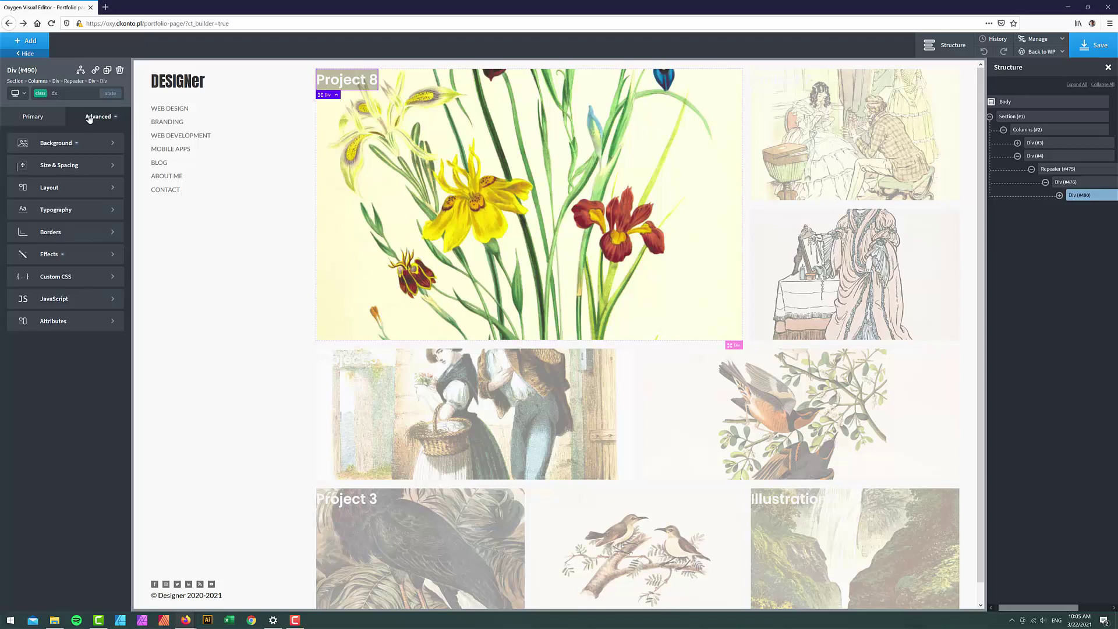
{"action": "left_click", "coordinate": [58, 163]}
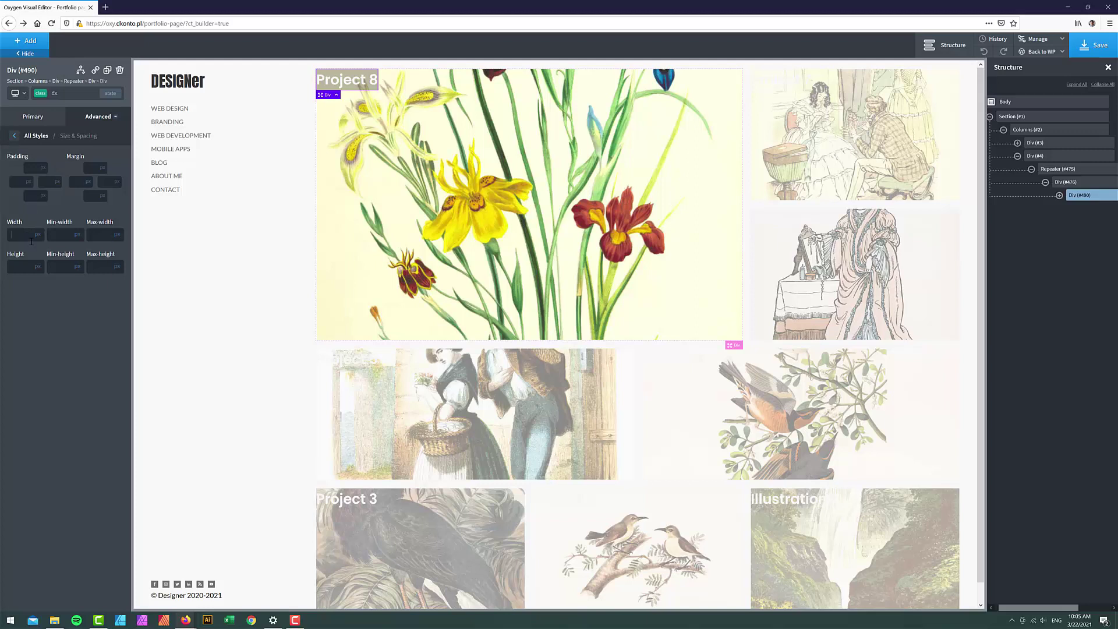
{"action": "type", "text": "100%"}
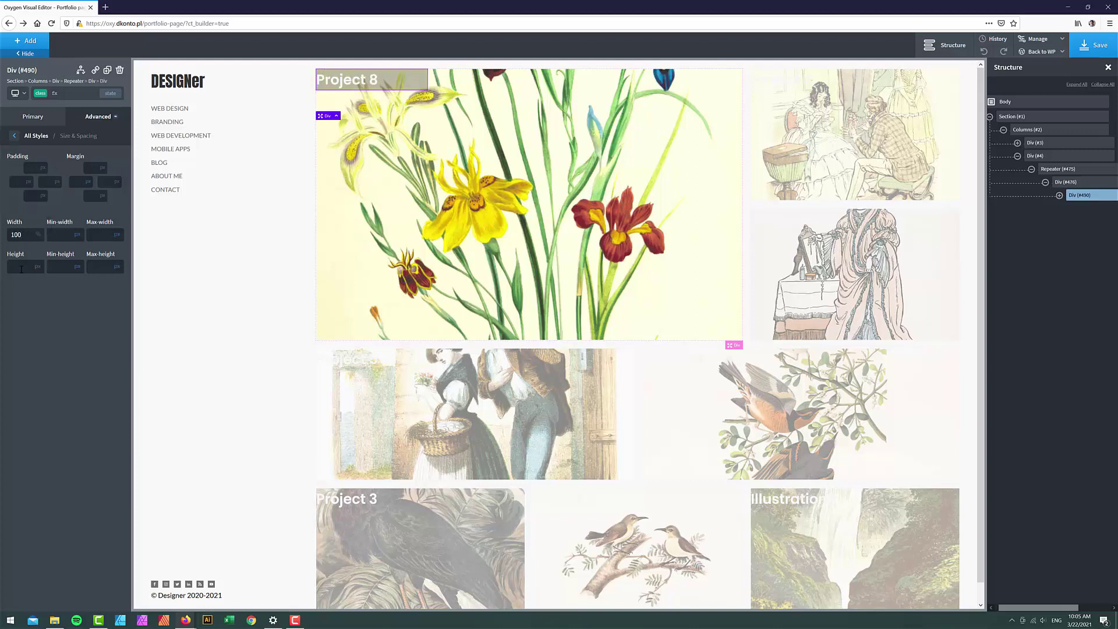
{"action": "left_click", "coordinate": [21, 269]}
{"action": "type", "text": "100"}
{"action": "left_click", "coordinate": [38, 267]}
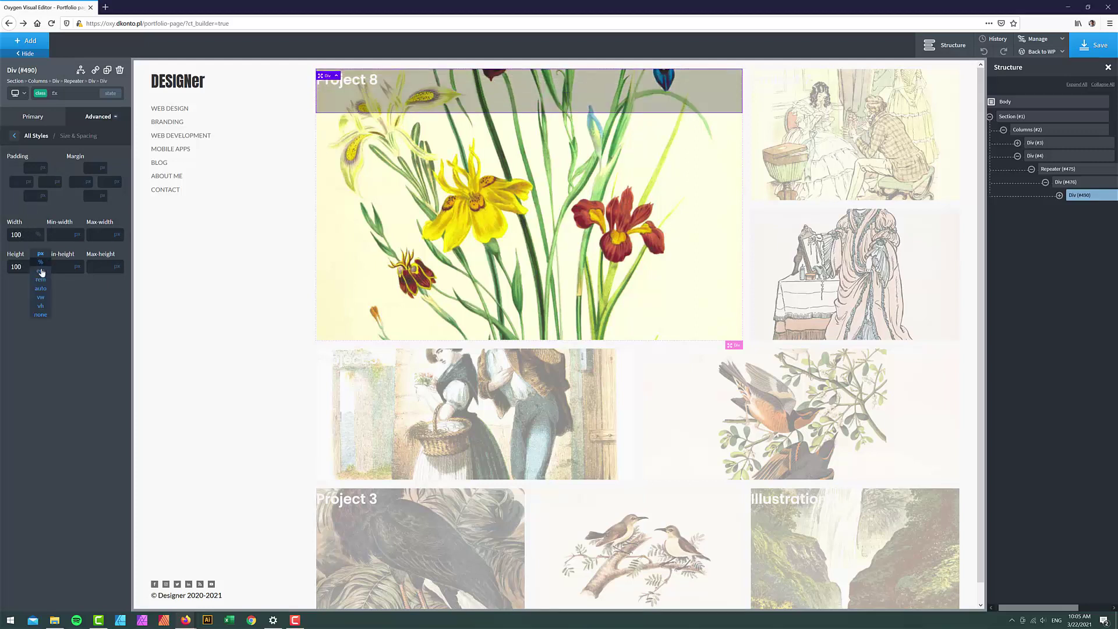
{"action": "left_click", "coordinate": [40, 262]}
Stack the fx class's child elements vertically, aligned to the horizontal center and vertical middle.
{"action": "left_click", "coordinate": [35, 119]}
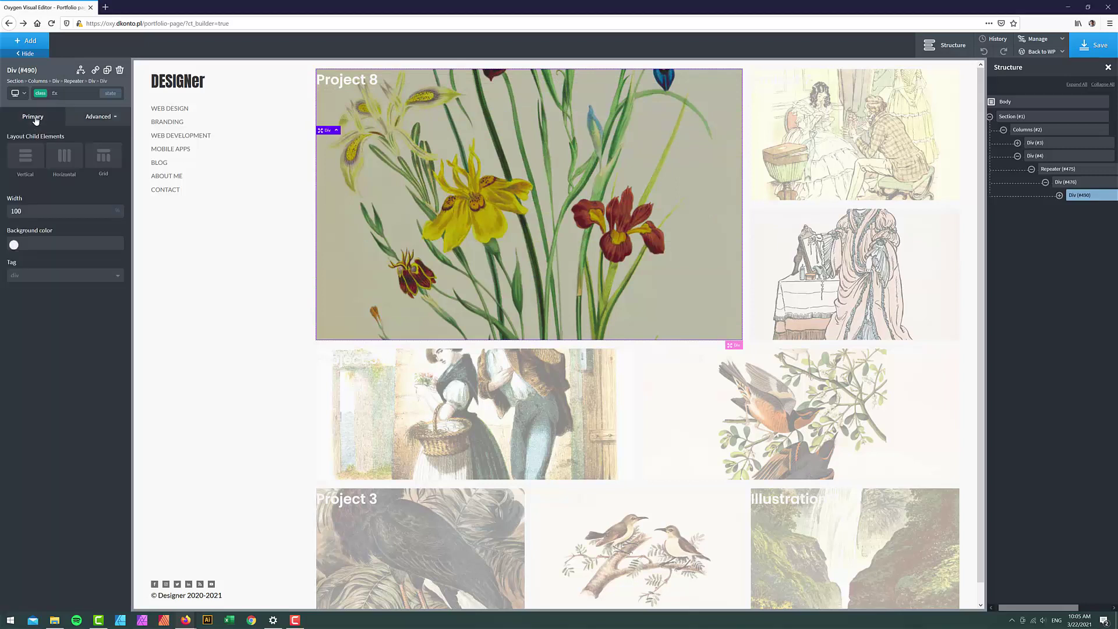
{"action": "left_click", "coordinate": [26, 160]}
{"action": "left_click", "coordinate": [55, 225]}
{"action": "left_click", "coordinate": [64, 257]}
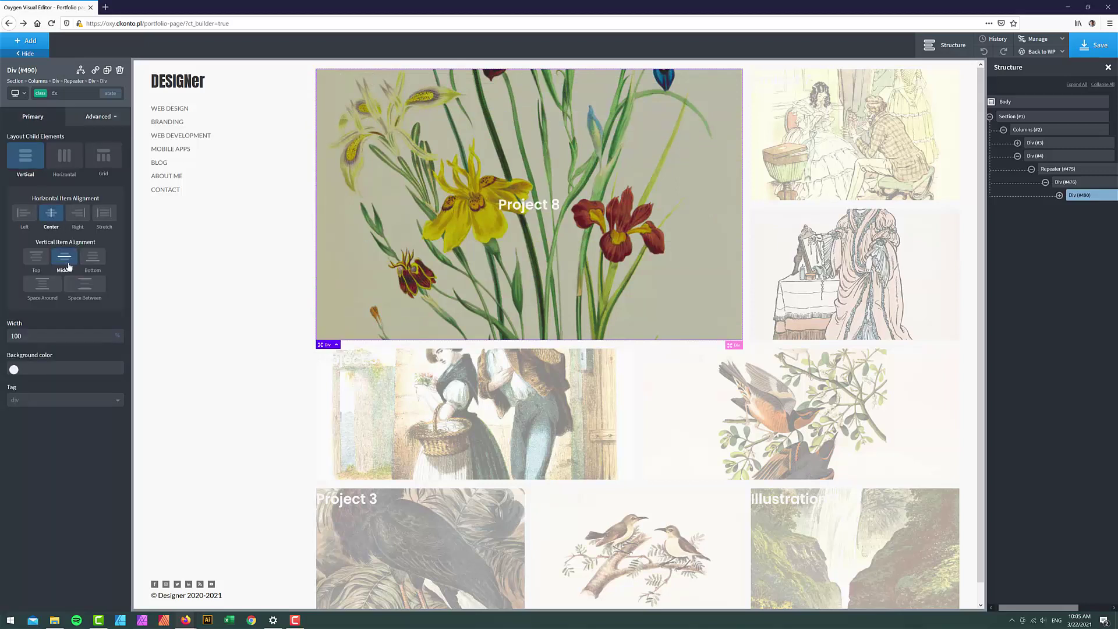
Add a scale transform to the fx class with Scale X and Scale Y set to 5.
{"action": "left_click", "coordinate": [91, 113]}
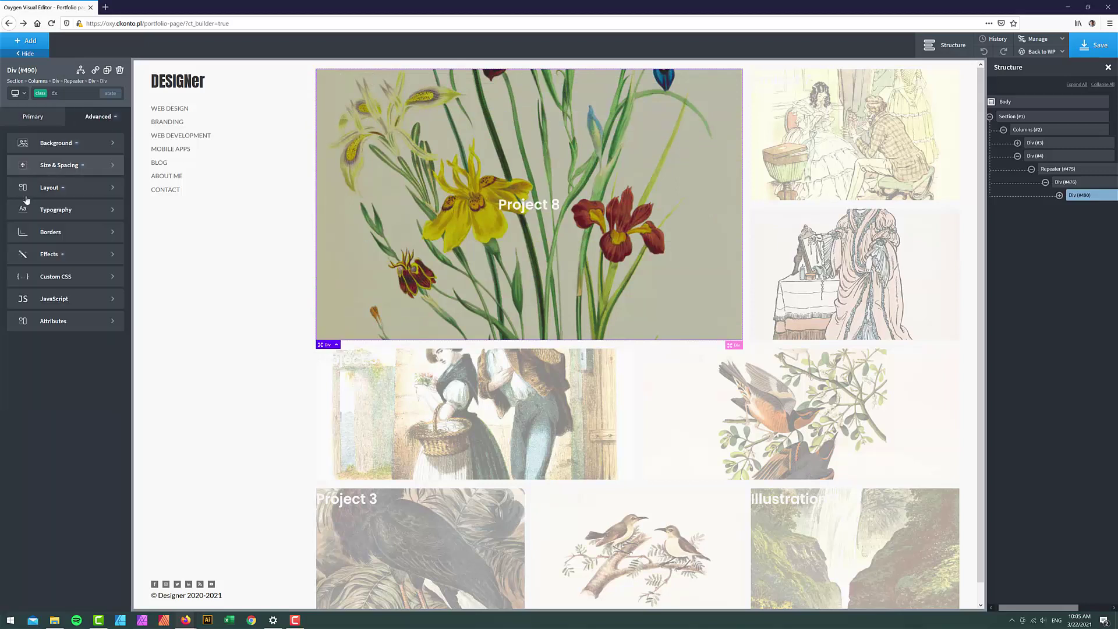
{"action": "left_click", "coordinate": [56, 255]}
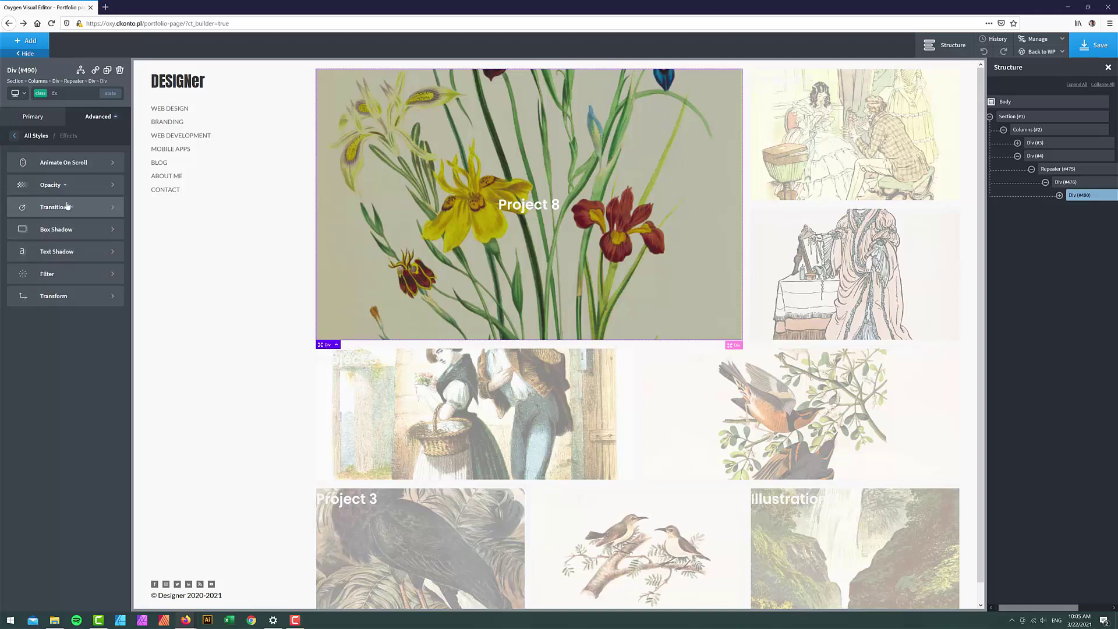
{"action": "left_click", "coordinate": [48, 298]}
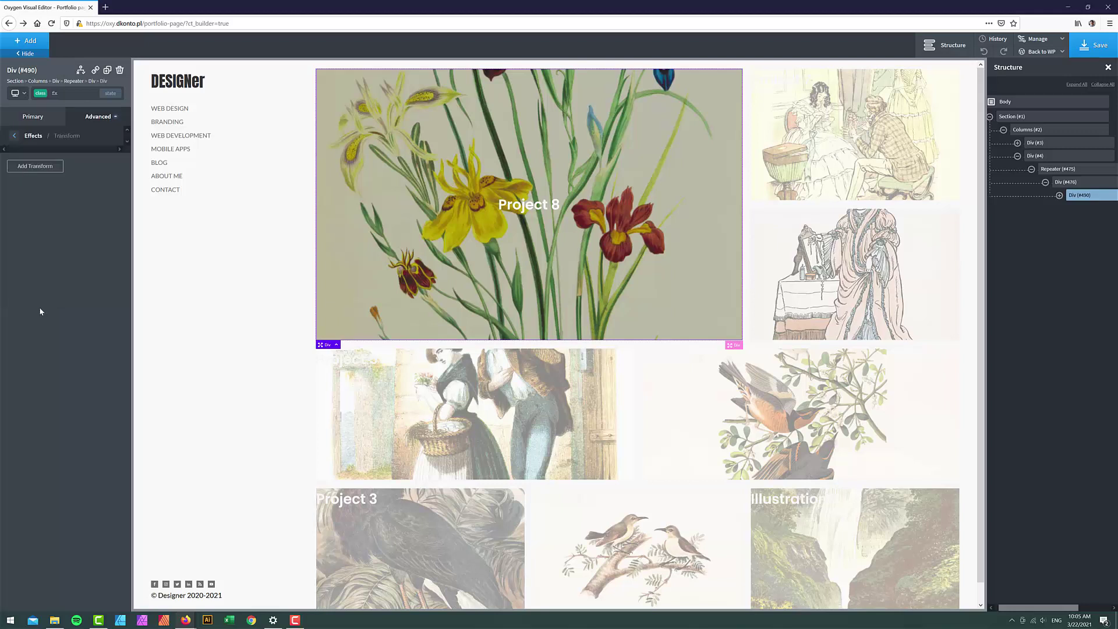
{"action": "left_click", "coordinate": [37, 167]}
{"action": "left_click", "coordinate": [42, 204]}
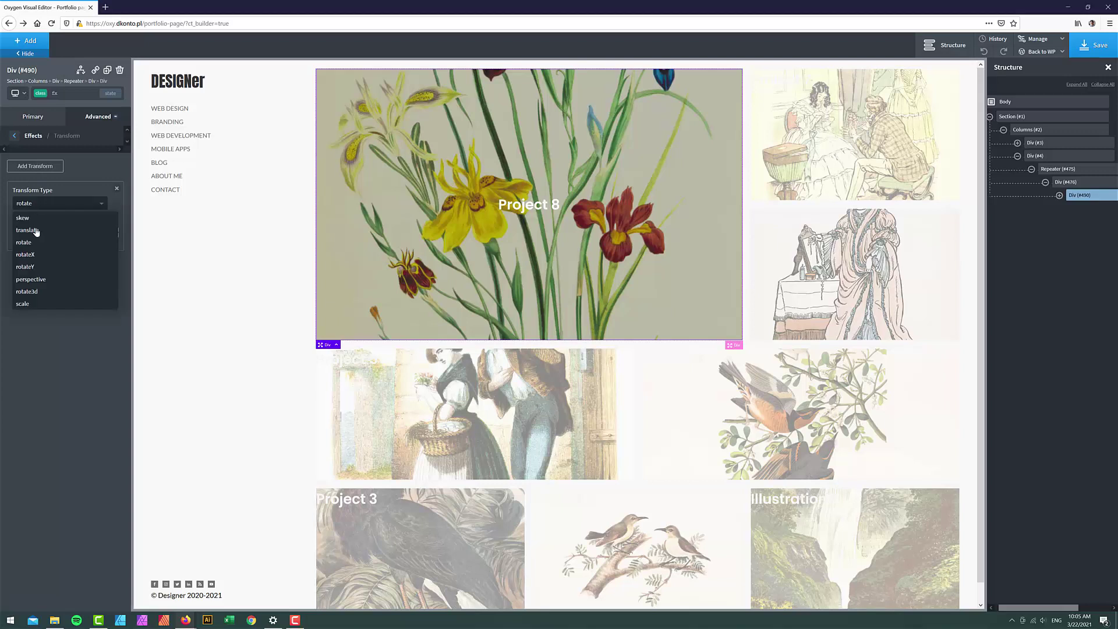
{"action": "left_click", "coordinate": [33, 305]}
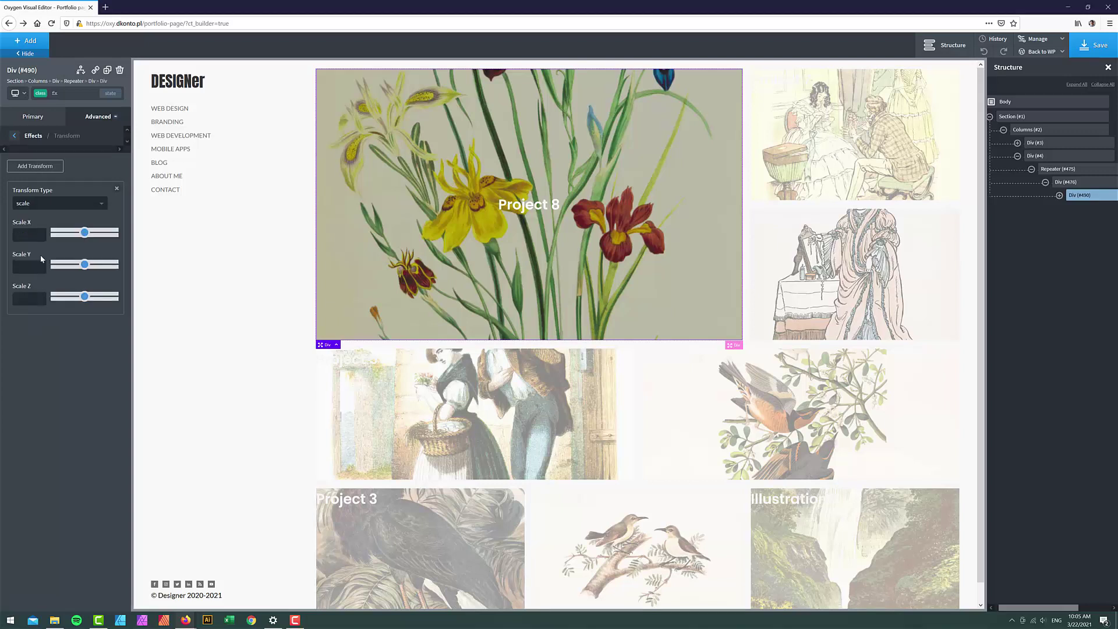
{"action": "type", "text": "5"}
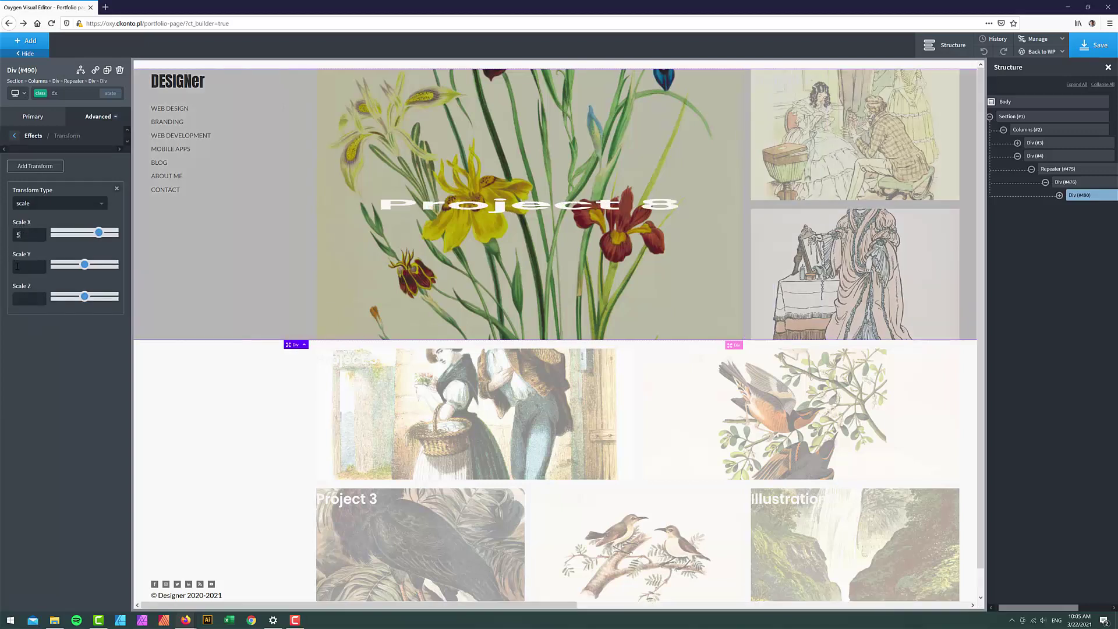
{"action": "type", "text": "5"}
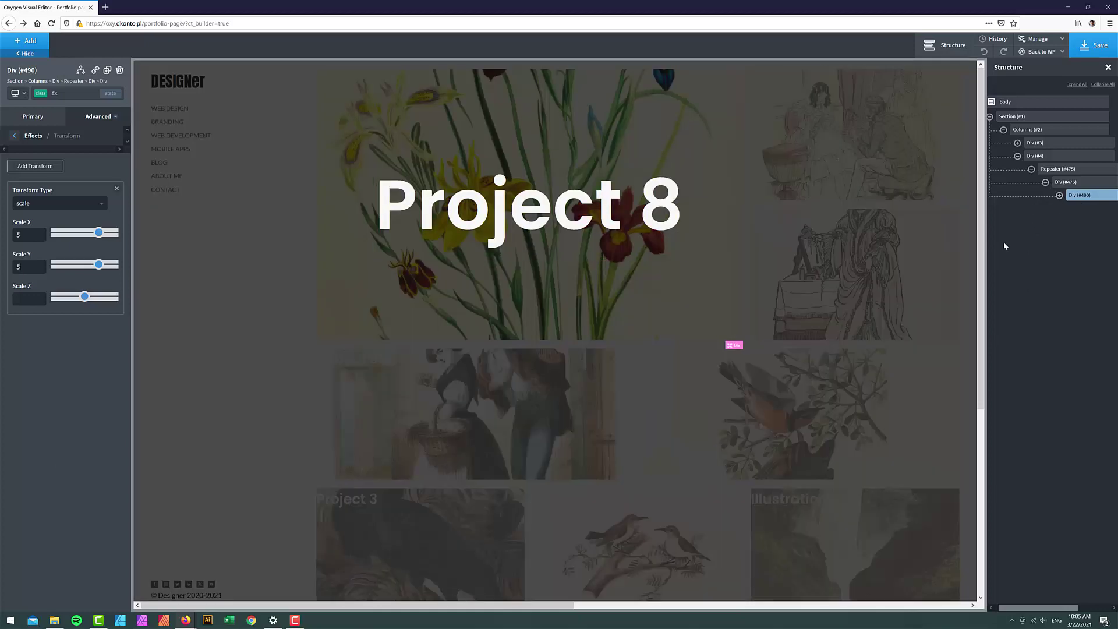
Set the overflow of the repeater's item div (#476) to hidden in its original state.
{"action": "left_click", "coordinate": [1065, 182]}
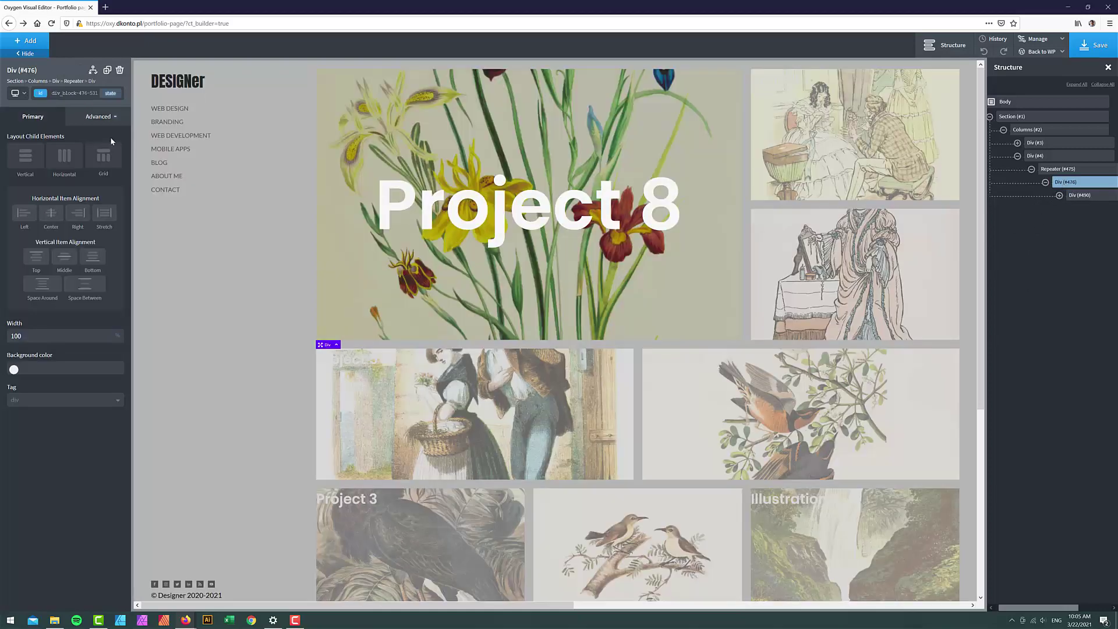
{"action": "left_click", "coordinate": [111, 98]}
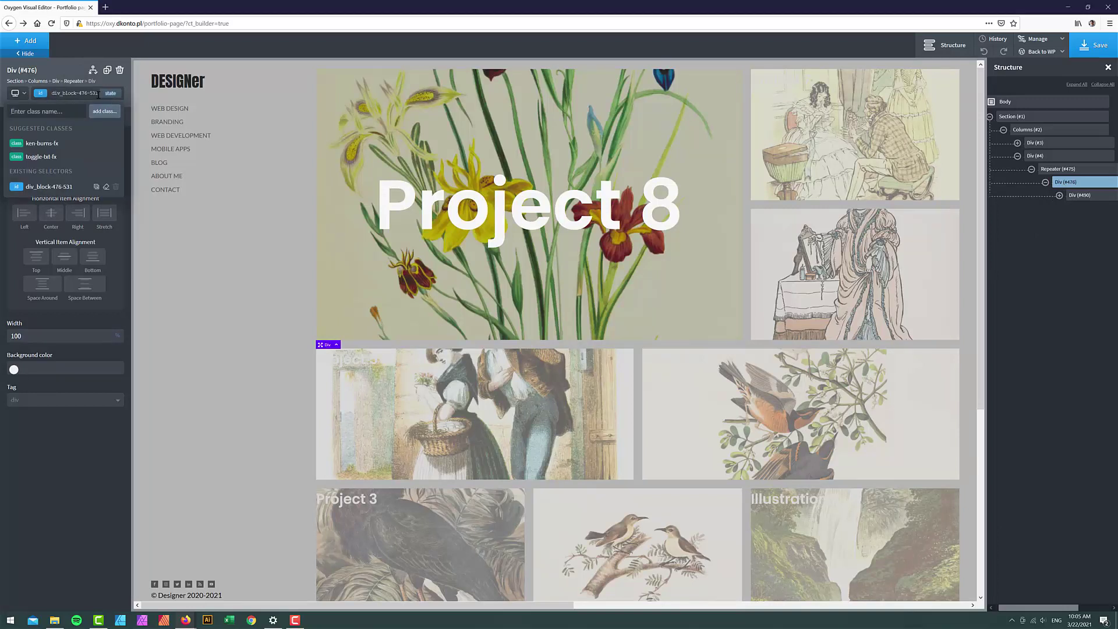
{"action": "left_click", "coordinate": [104, 94]}
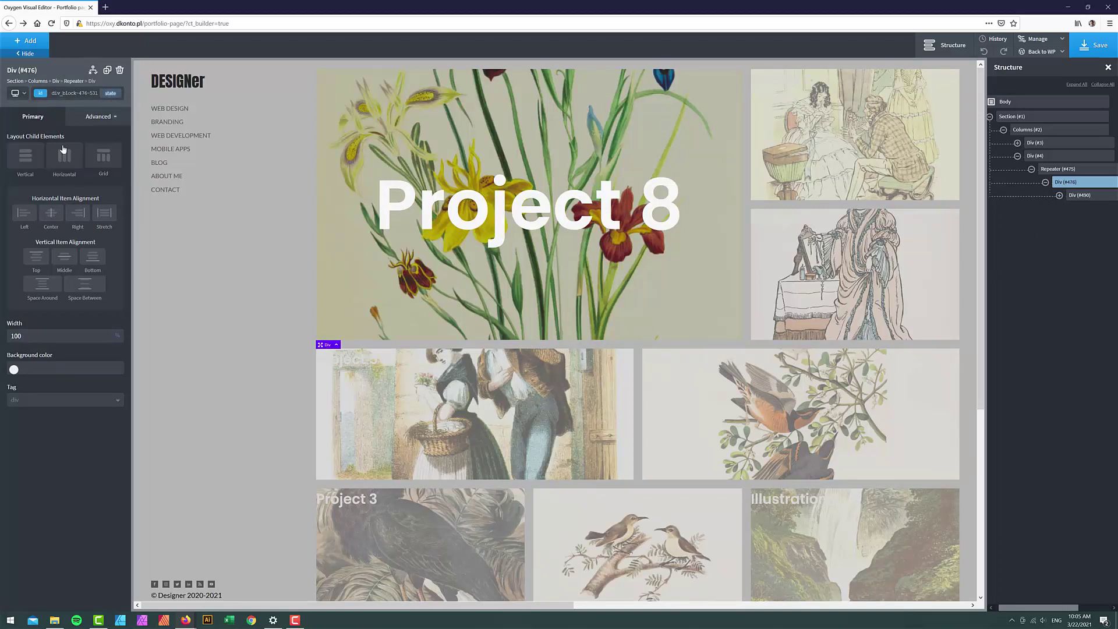
{"action": "left_click", "coordinate": [99, 117]}
{"action": "left_click", "coordinate": [50, 188]}
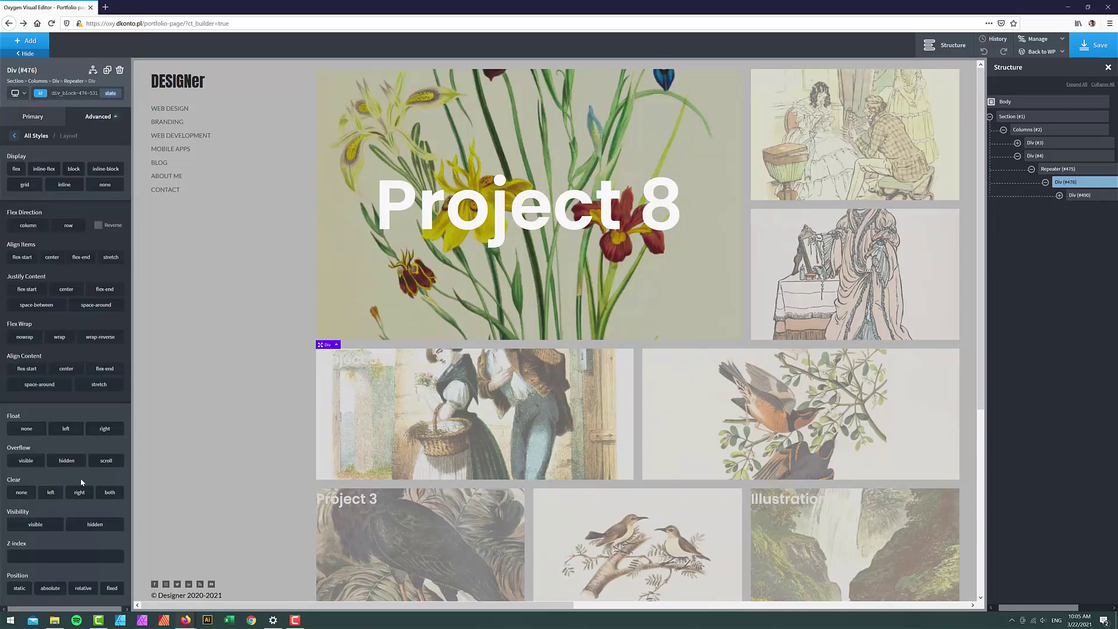
{"action": "left_click", "coordinate": [67, 461]}
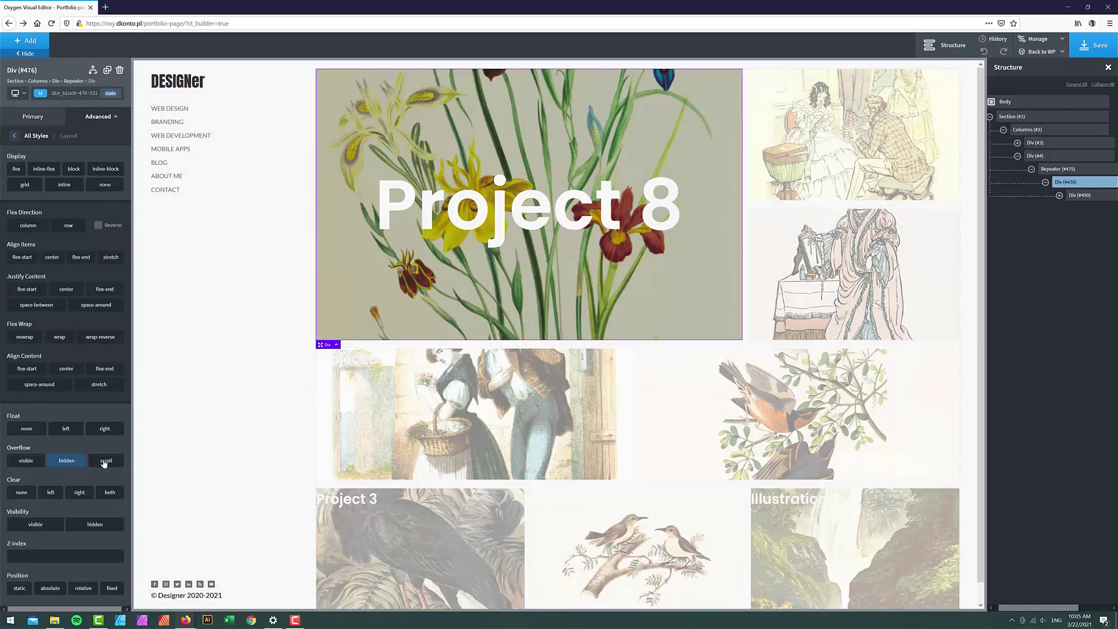
Set the opacity of the nested div's fx class to 0.
{"action": "left_click", "coordinate": [1076, 198]}
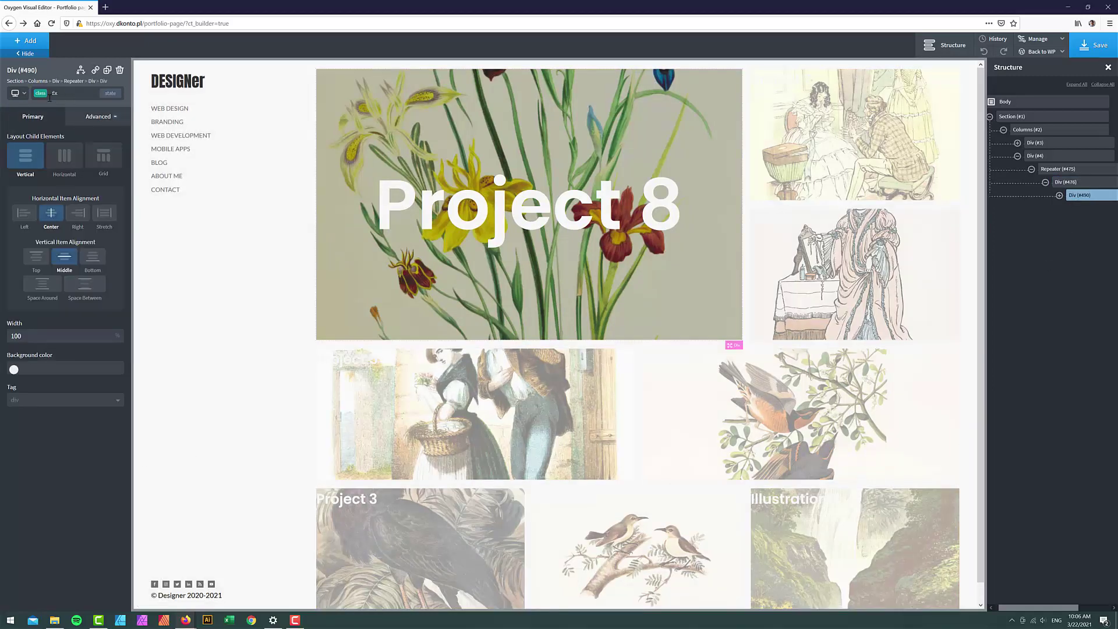
{"action": "left_click", "coordinate": [94, 119]}
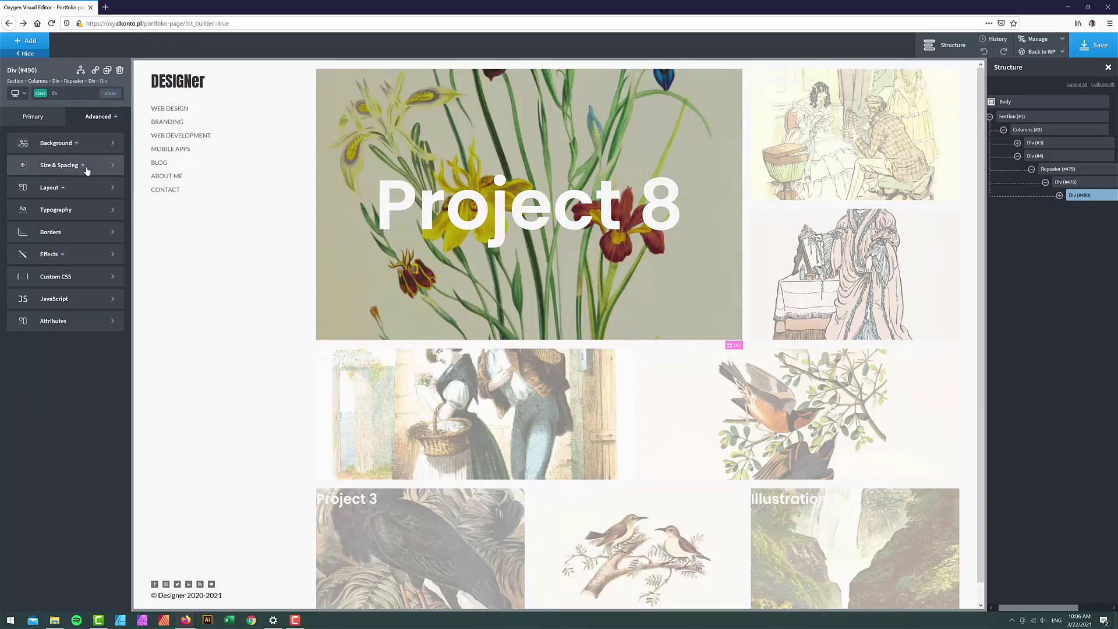
{"action": "left_click", "coordinate": [42, 253]}
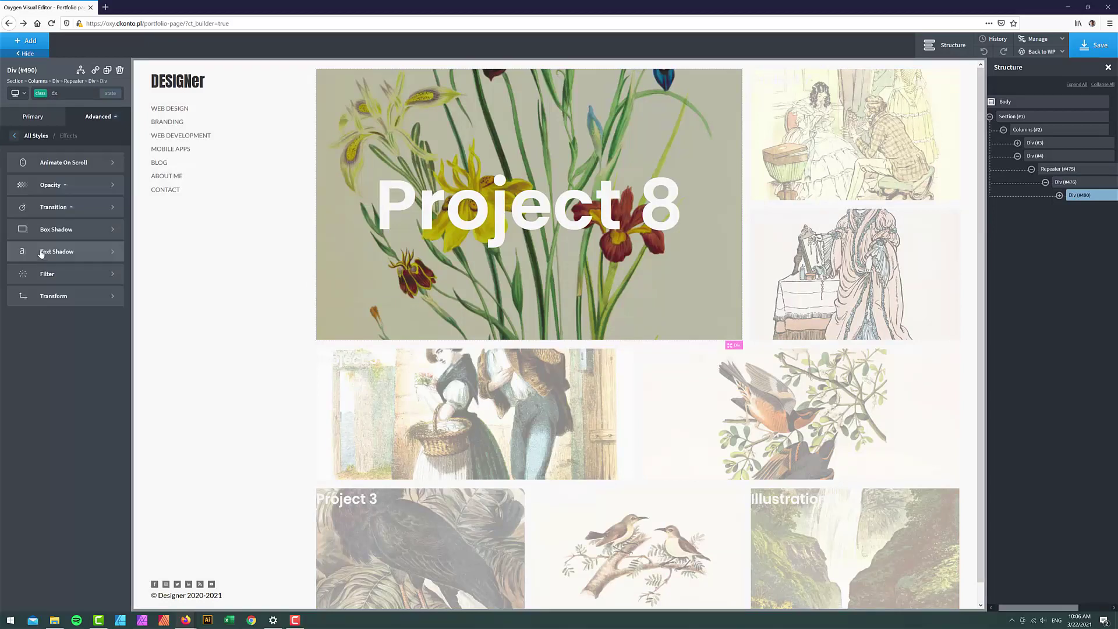
{"action": "left_click", "coordinate": [44, 185]}
{"action": "type", "text": "0"}
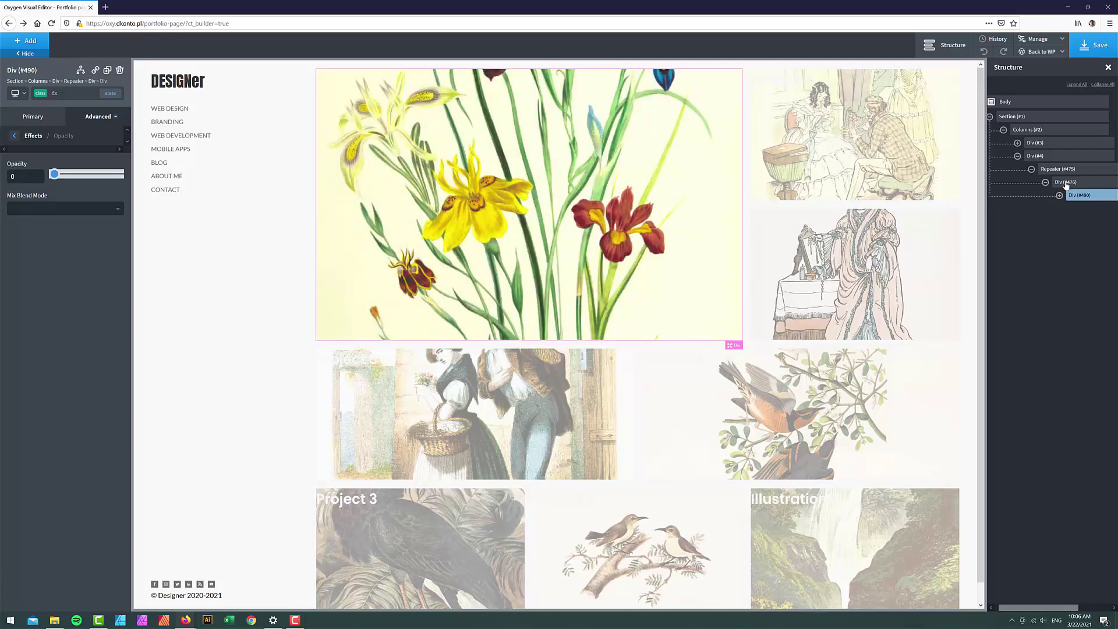
In the item div's "hover .fx" state, add a scale transform of 1 on X and Y and a rotate transform of 0 degrees.
{"action": "left_click", "coordinate": [1064, 182]}
{"action": "left_click", "coordinate": [110, 93]}
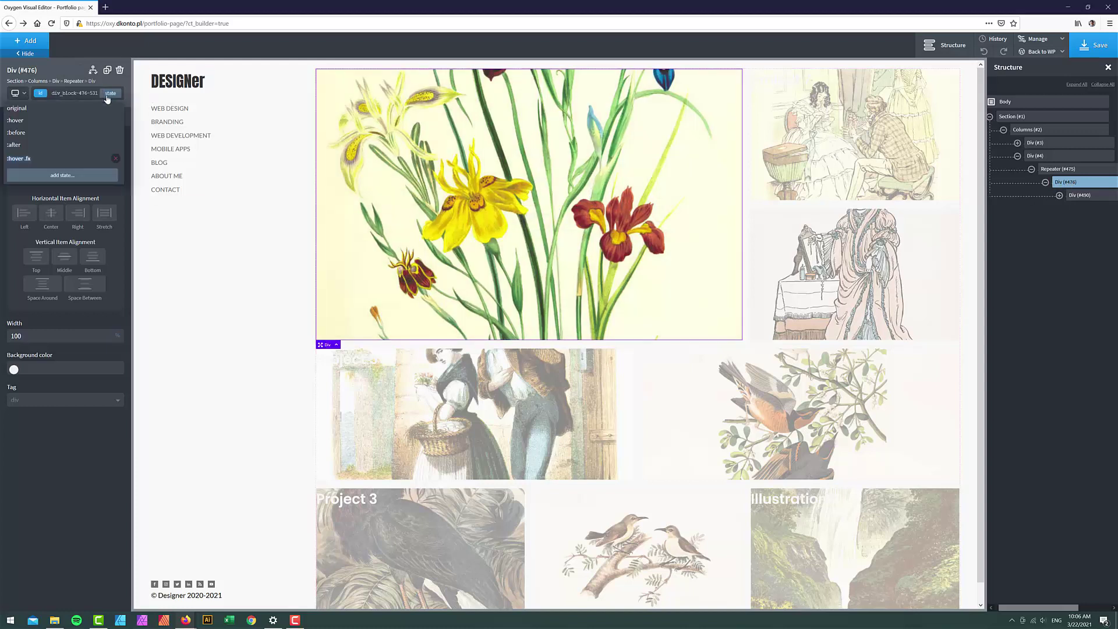
{"action": "left_click", "coordinate": [30, 159]}
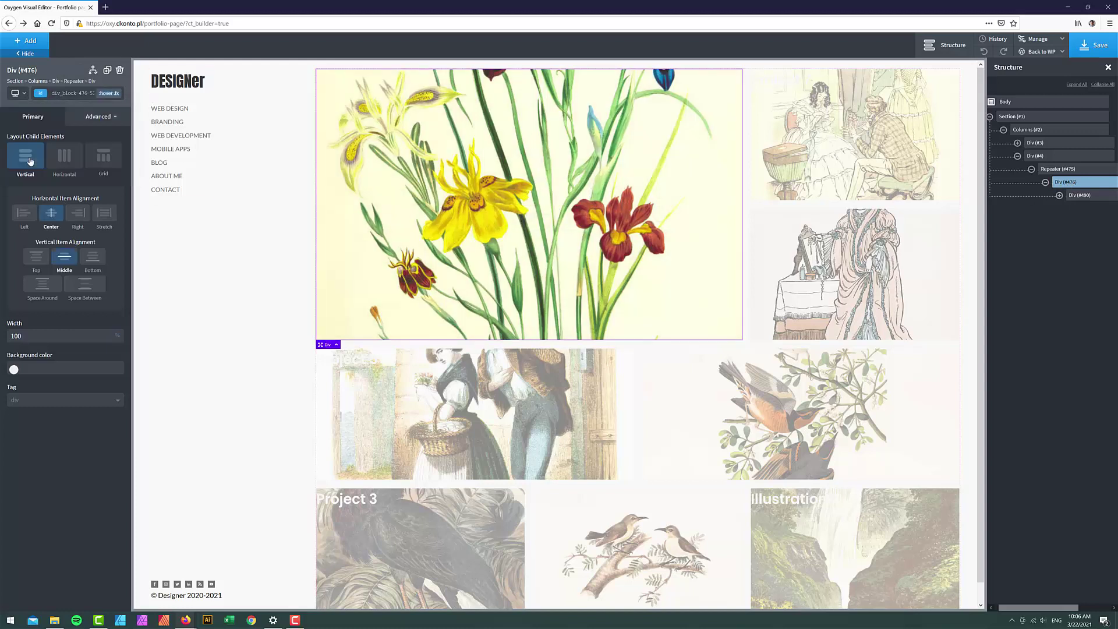
{"action": "left_click", "coordinate": [99, 120]}
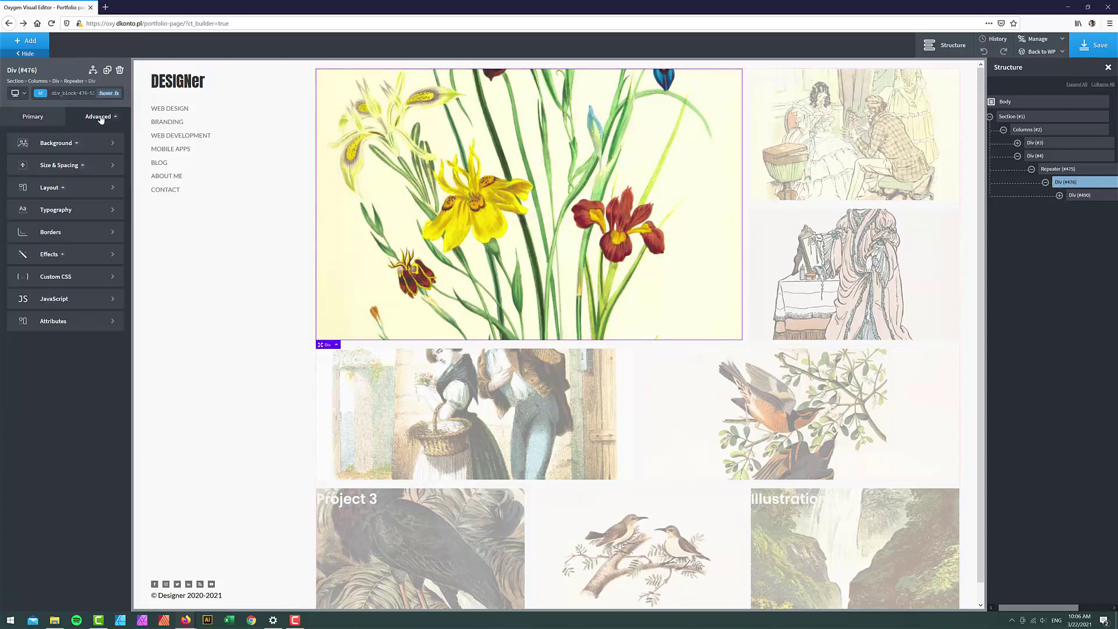
{"action": "left_click", "coordinate": [55, 260]}
{"action": "left_click", "coordinate": [52, 296]}
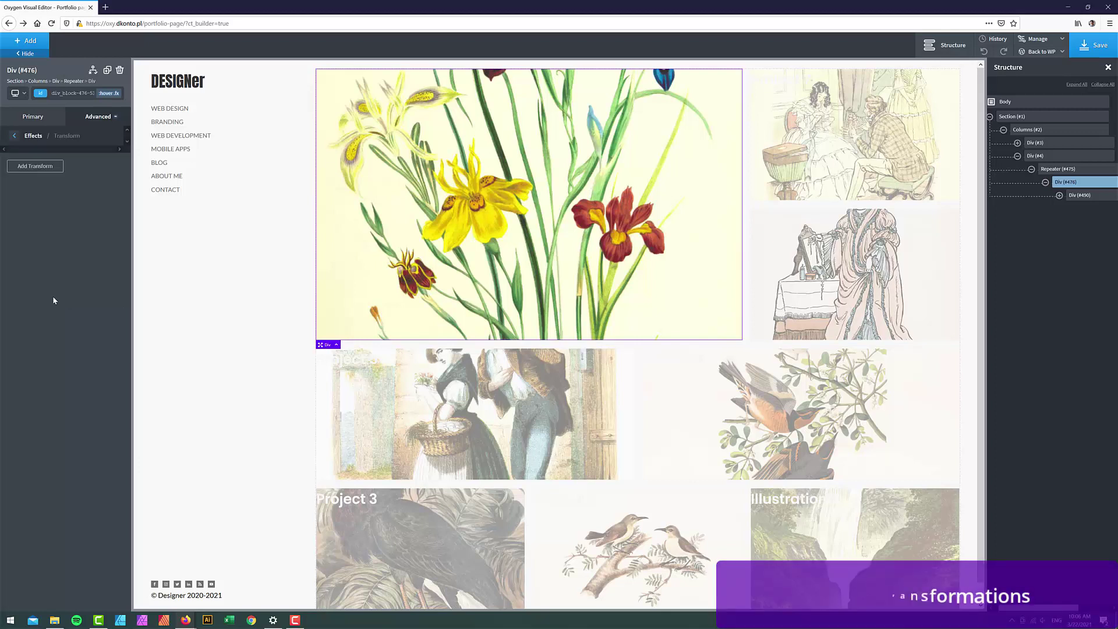
{"action": "left_click", "coordinate": [41, 167]}
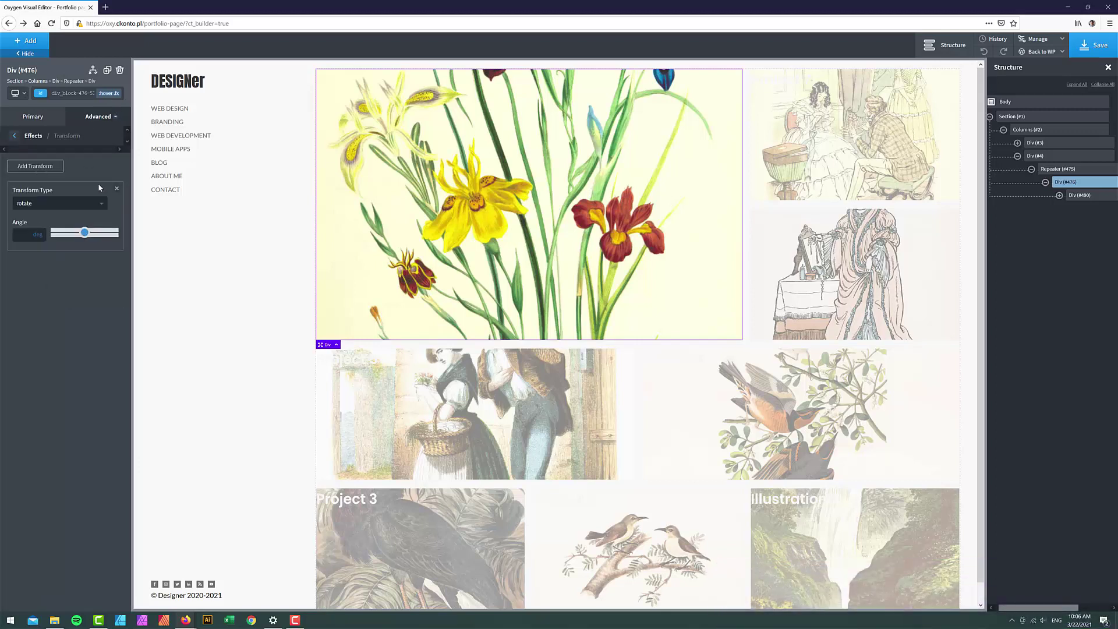
{"action": "left_click", "coordinate": [57, 203]}
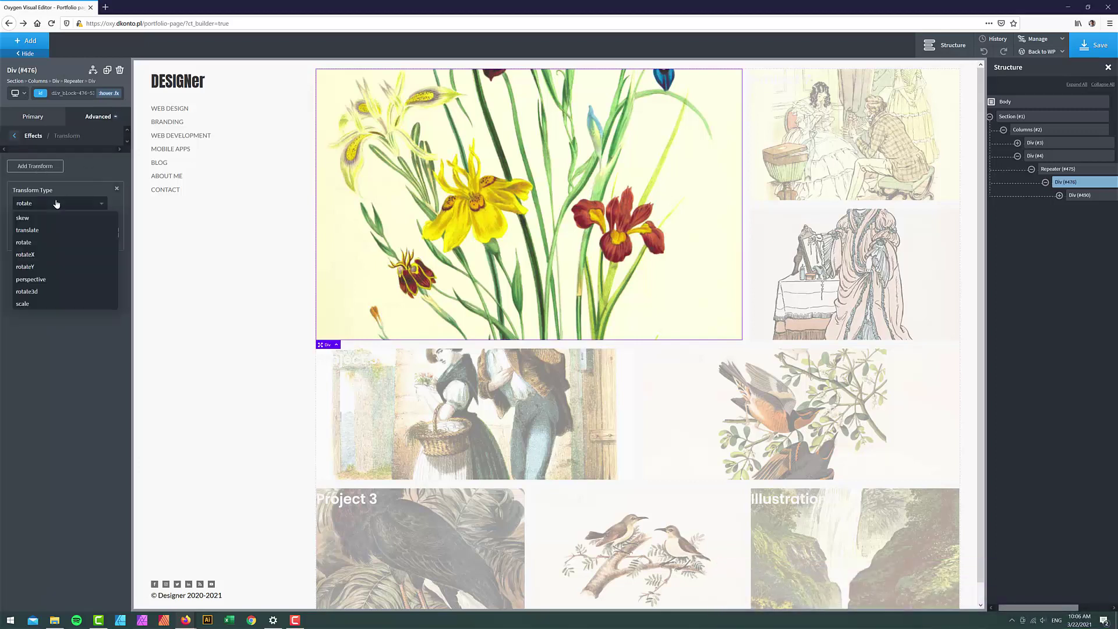
{"action": "left_click", "coordinate": [25, 304]}
{"action": "left_click", "coordinate": [28, 265]}
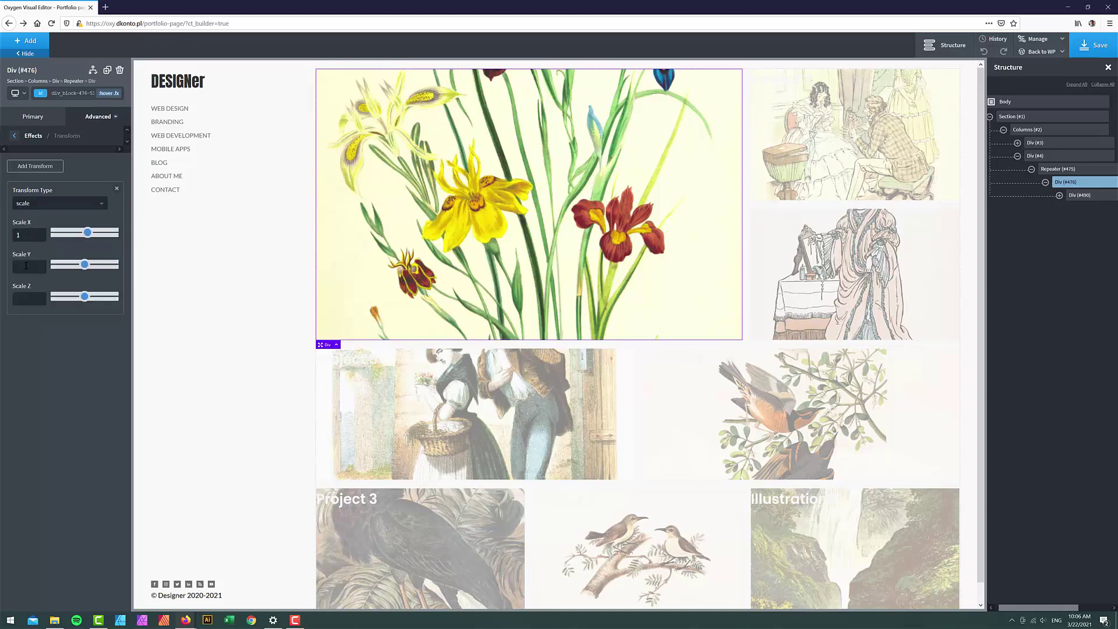
{"action": "type", "text": "1"}
{"action": "left_click", "coordinate": [35, 167]}
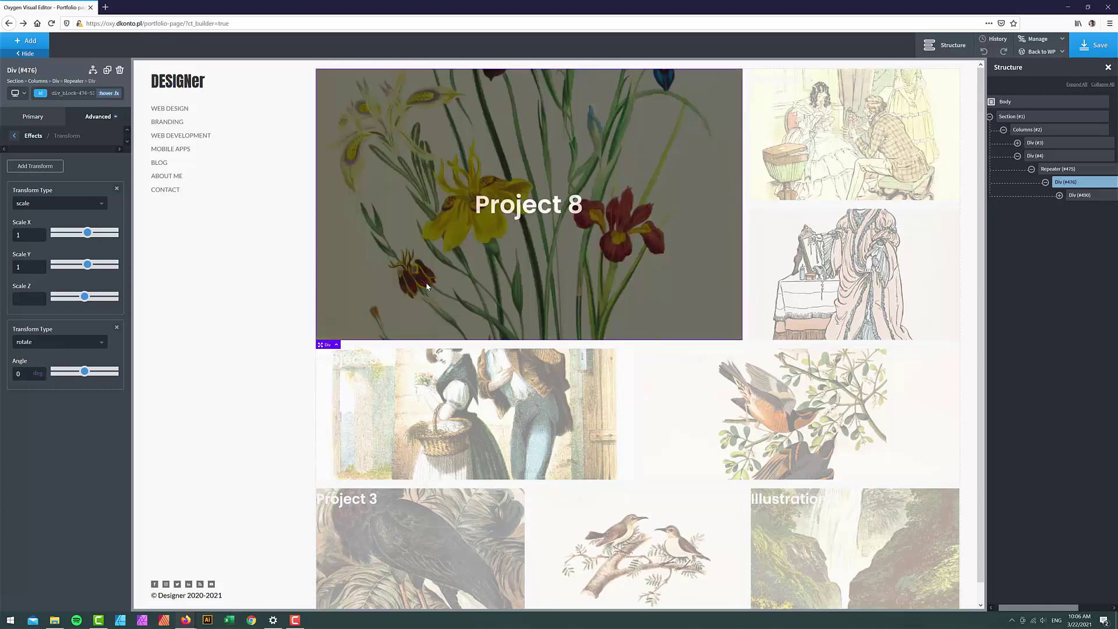
Set the rotate transform's angle to 360 degrees on the nested div's (#490) fx class.
{"action": "left_click", "coordinate": [1080, 195]}
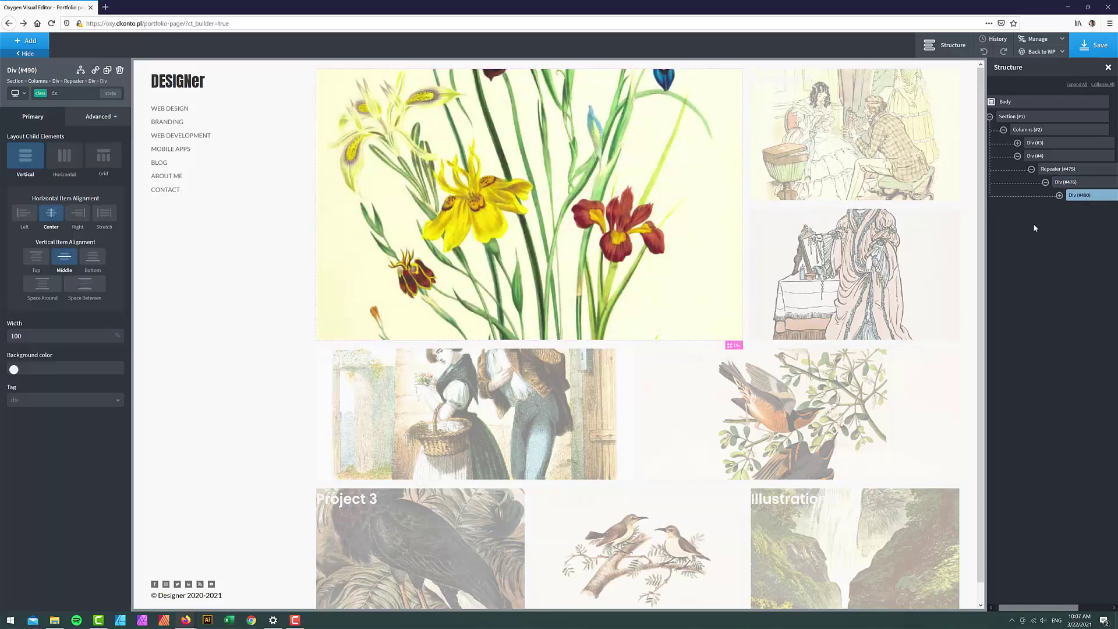
{"action": "left_click", "coordinate": [99, 117]}
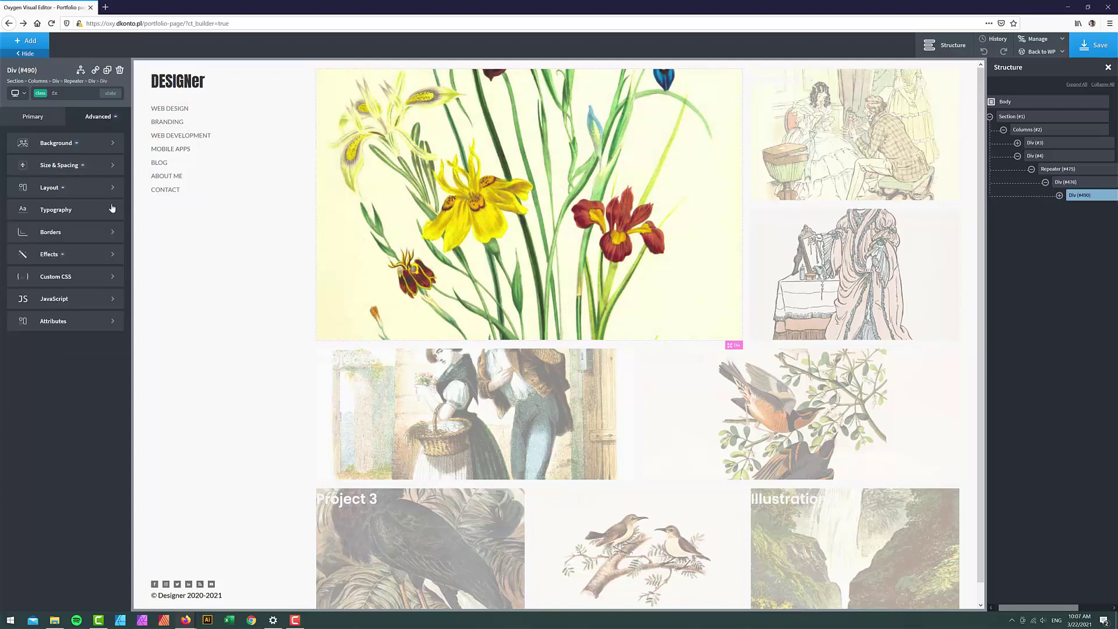
{"action": "left_click", "coordinate": [76, 253]}
{"action": "left_click", "coordinate": [50, 296]}
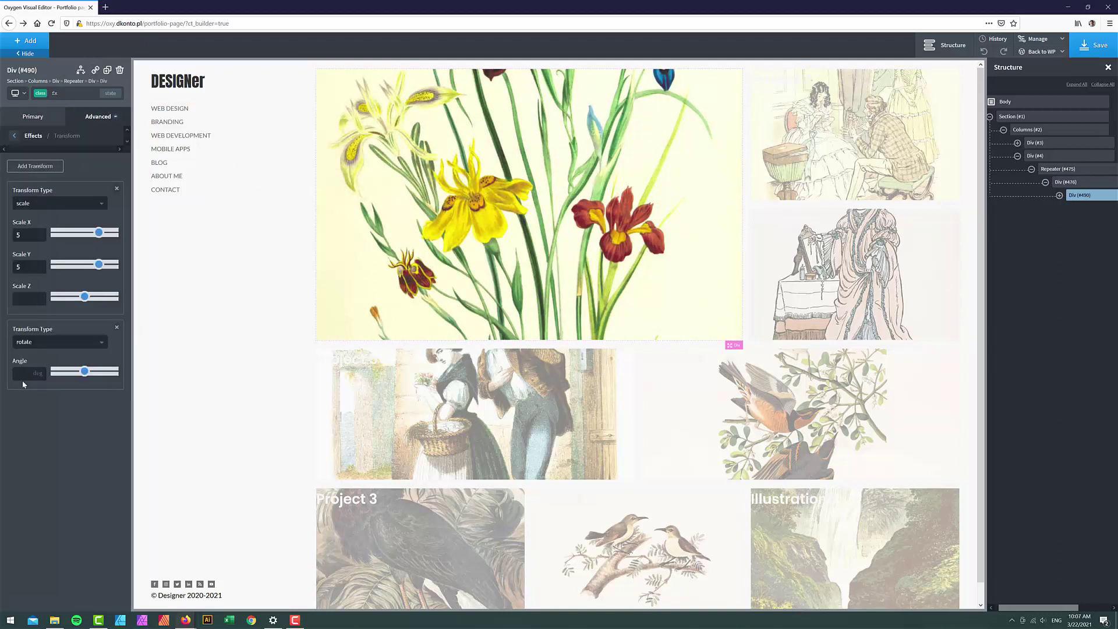
{"action": "left_click", "coordinate": [25, 374]}
{"action": "type", "text": "360"}
Try adding a rotate3d transform to the fx class with X 50, Y 150, Z 25 and an angle of -183 degrees.
{"action": "left_click", "coordinate": [37, 169]}
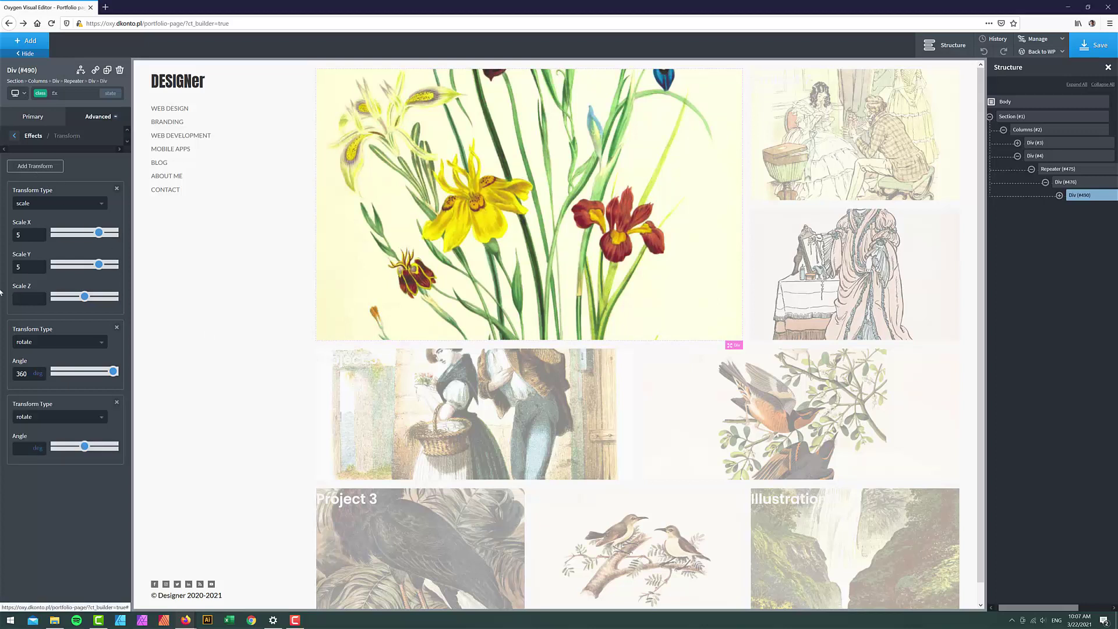
{"action": "left_click", "coordinate": [43, 417]}
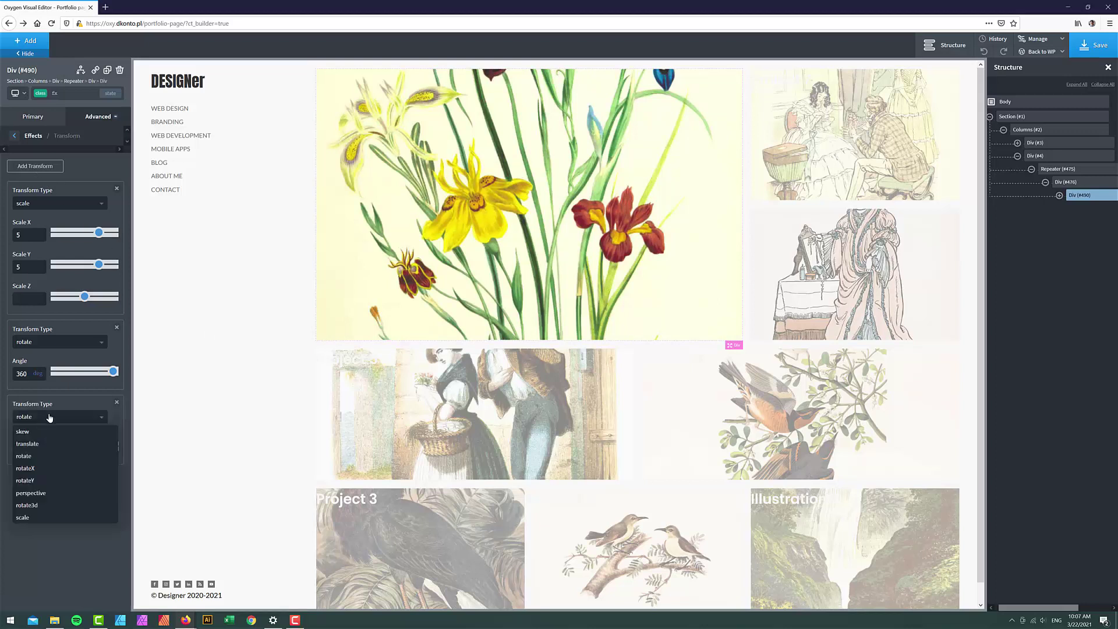
{"action": "left_click", "coordinate": [56, 505]}
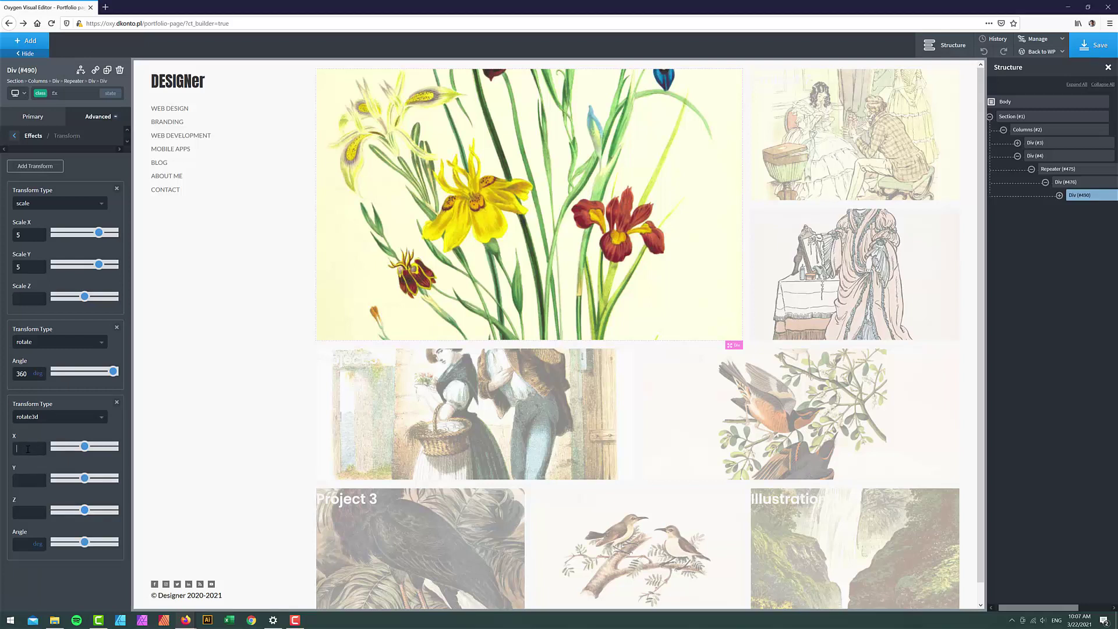
{"action": "type", "text": "50"}
{"action": "left_click", "coordinate": [25, 478]}
{"action": "type", "text": "150"}
{"action": "left_click_drag", "start_coordinate": [87, 542], "coordinate": [73, 512]}
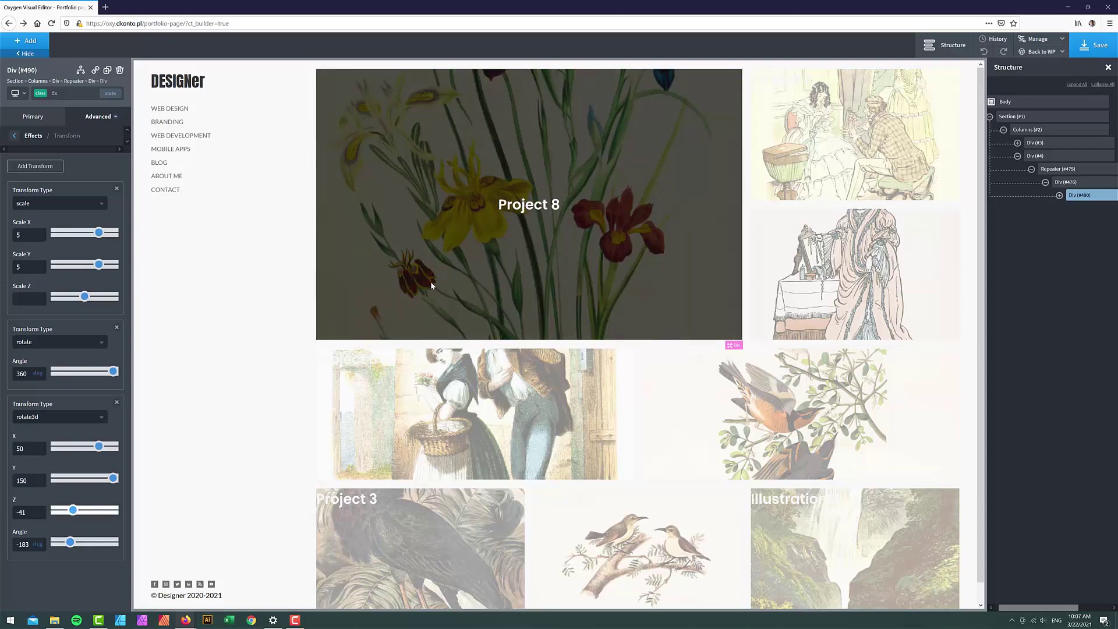
{"action": "left_click_drag", "start_coordinate": [72, 511], "coordinate": [63, 511]}
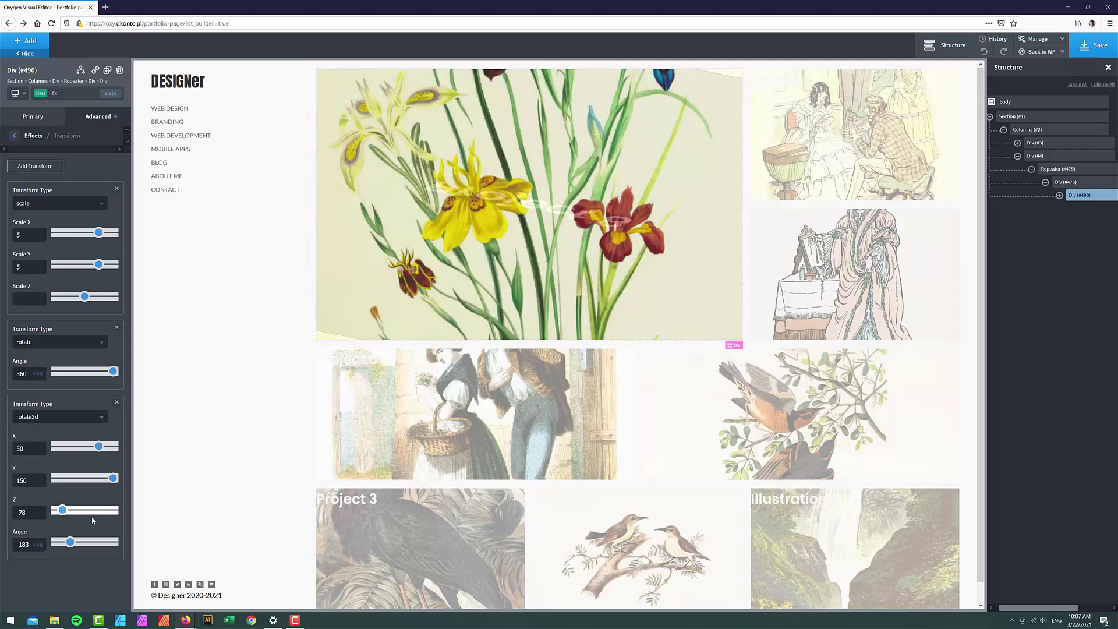
{"action": "left_click", "coordinate": [93, 510]}
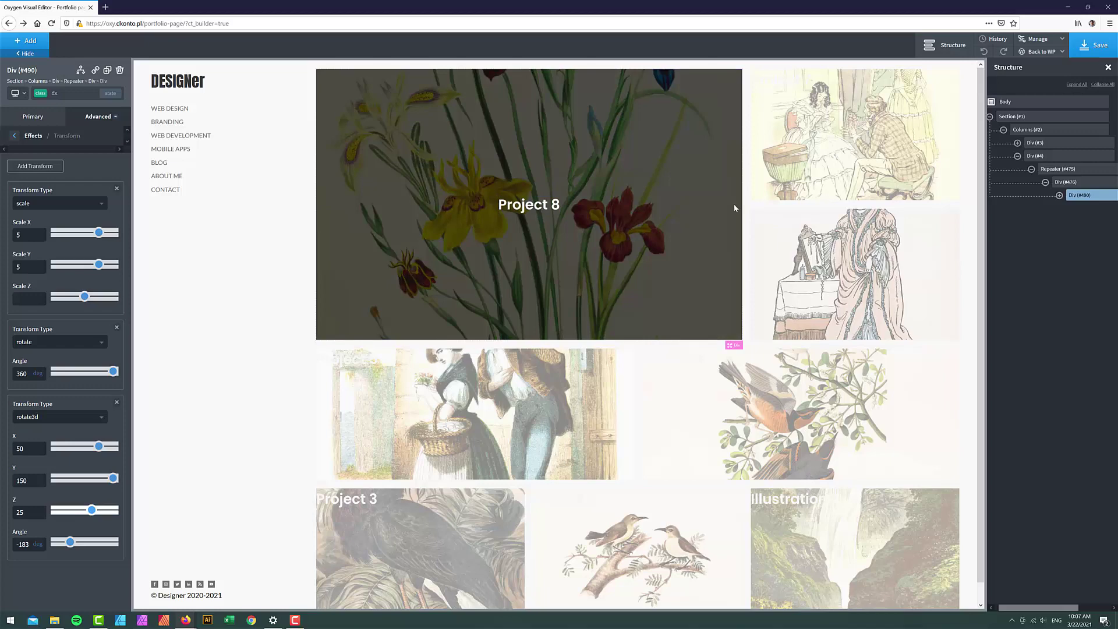
Save the page and reload its live version to check the 3D rotation, and remove the rotate3d transform from the fx class.
{"action": "left_click", "coordinate": [1086, 52]}
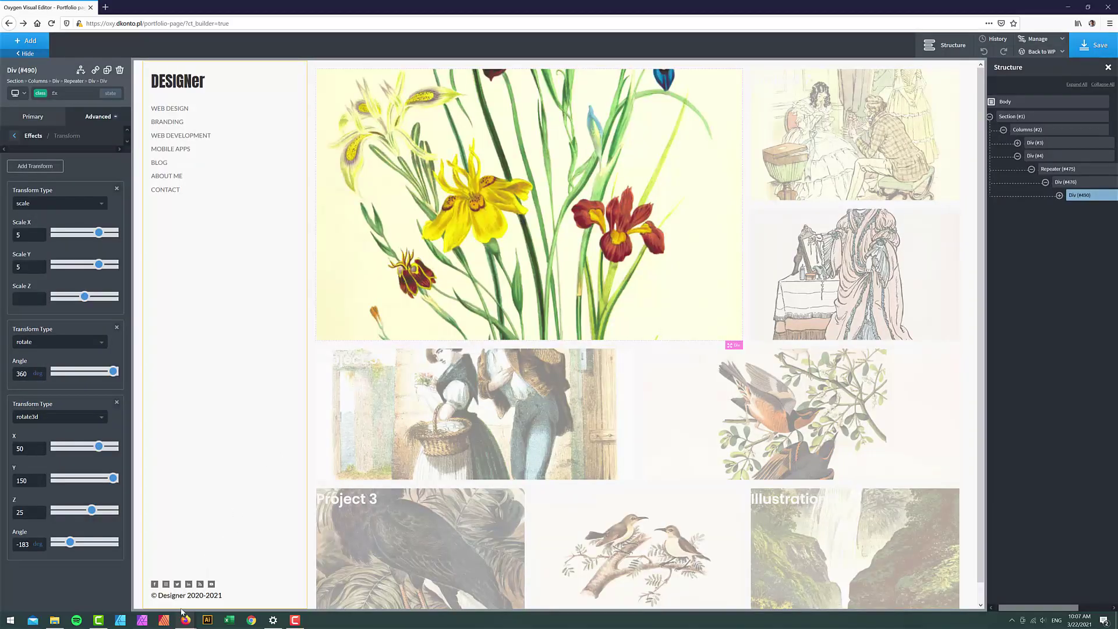
{"action": "mouse_move", "coordinate": [184, 618]}
{"action": "left_click", "coordinate": [215, 585]}
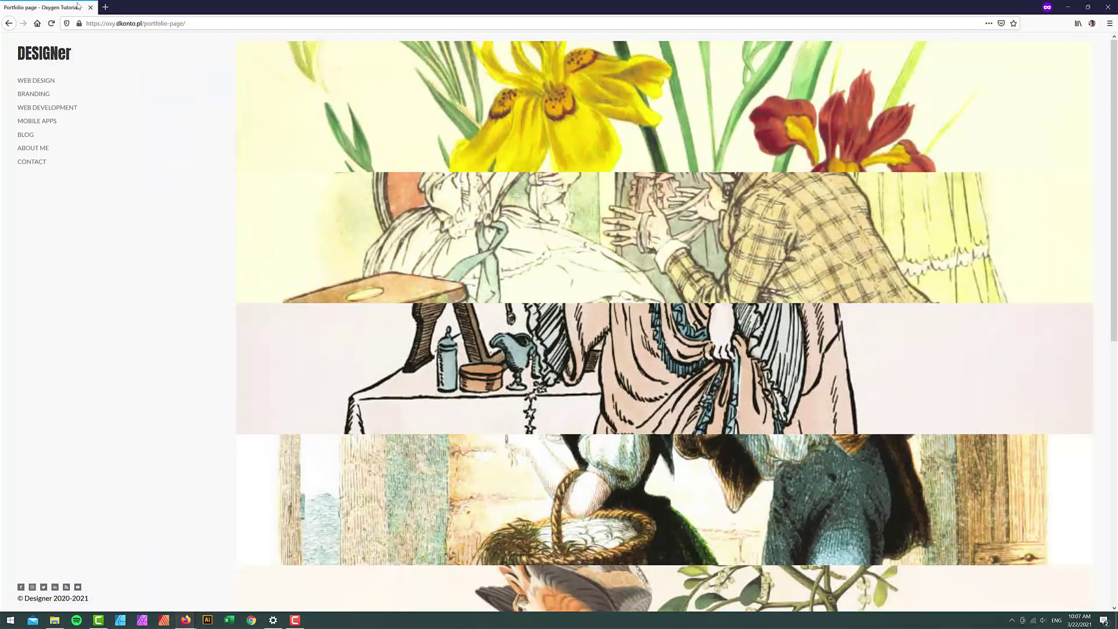
{"action": "left_click", "coordinate": [51, 23]}
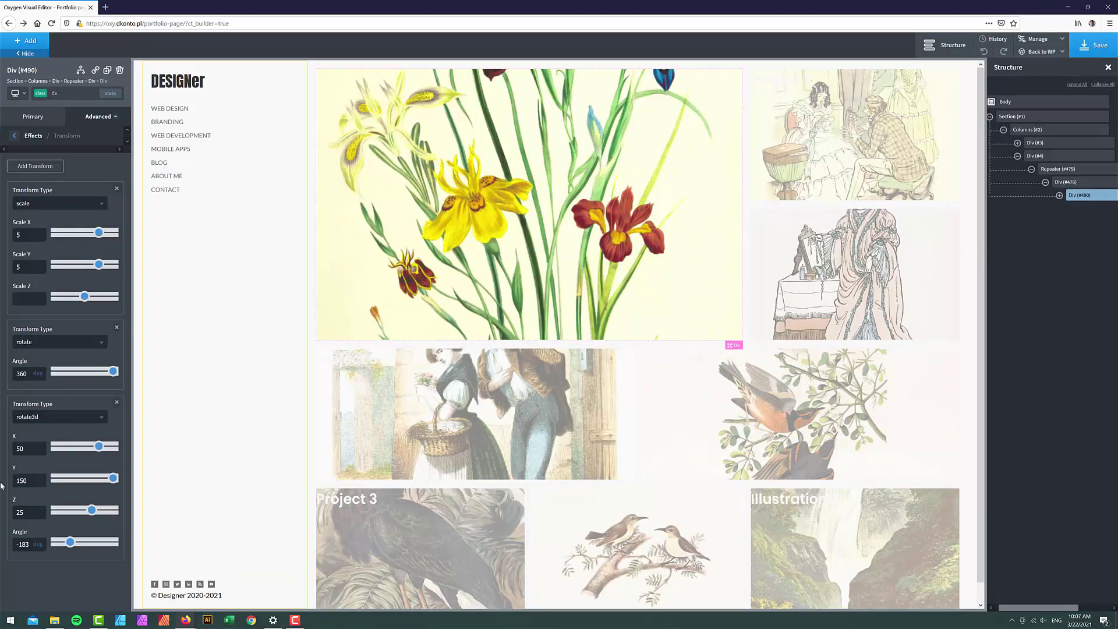
{"action": "left_click", "coordinate": [116, 403]}
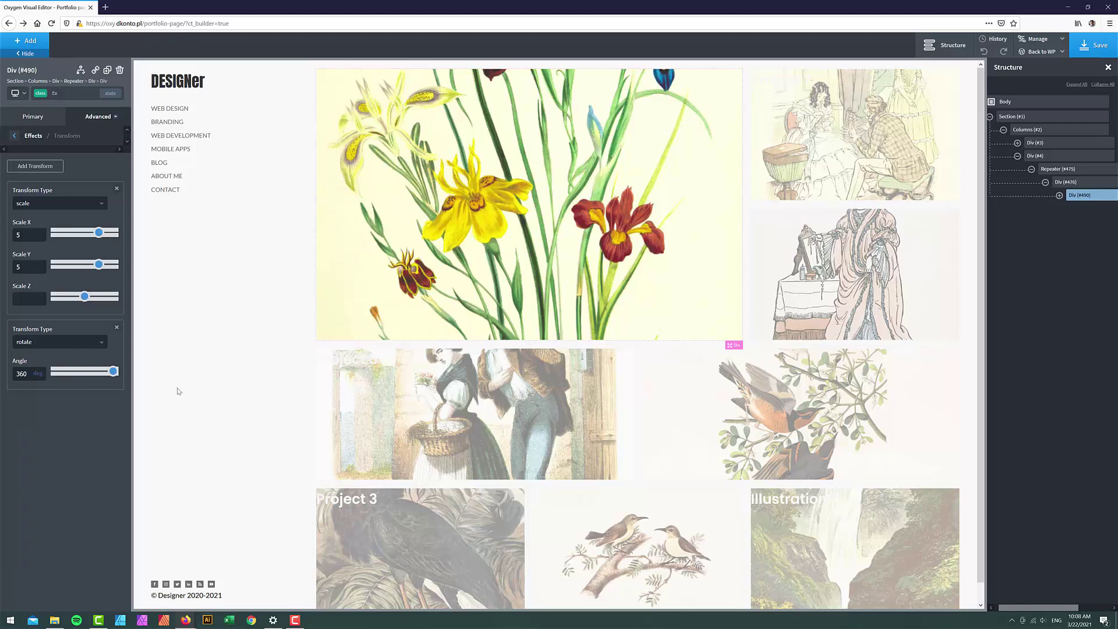
Save the page and check the scale and rotate hover effect on the live portfolio page.
{"action": "left_click", "coordinate": [1108, 47]}
{"action": "mouse_move", "coordinate": [184, 621]}
{"action": "left_click", "coordinate": [236, 582]}
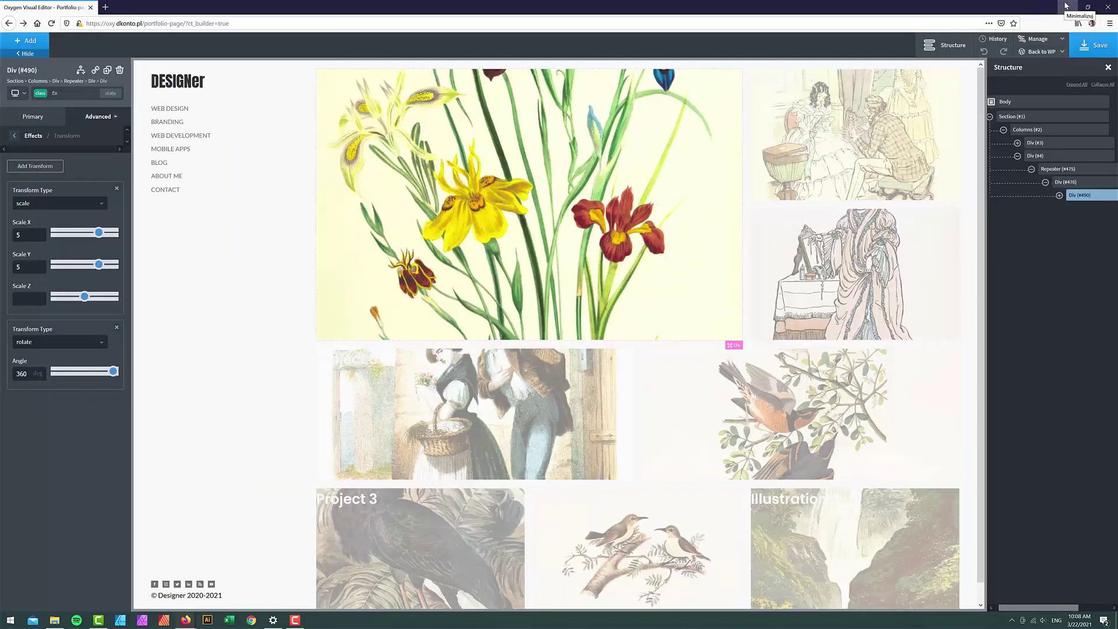
{"action": "left_click", "coordinate": [1068, 7]}
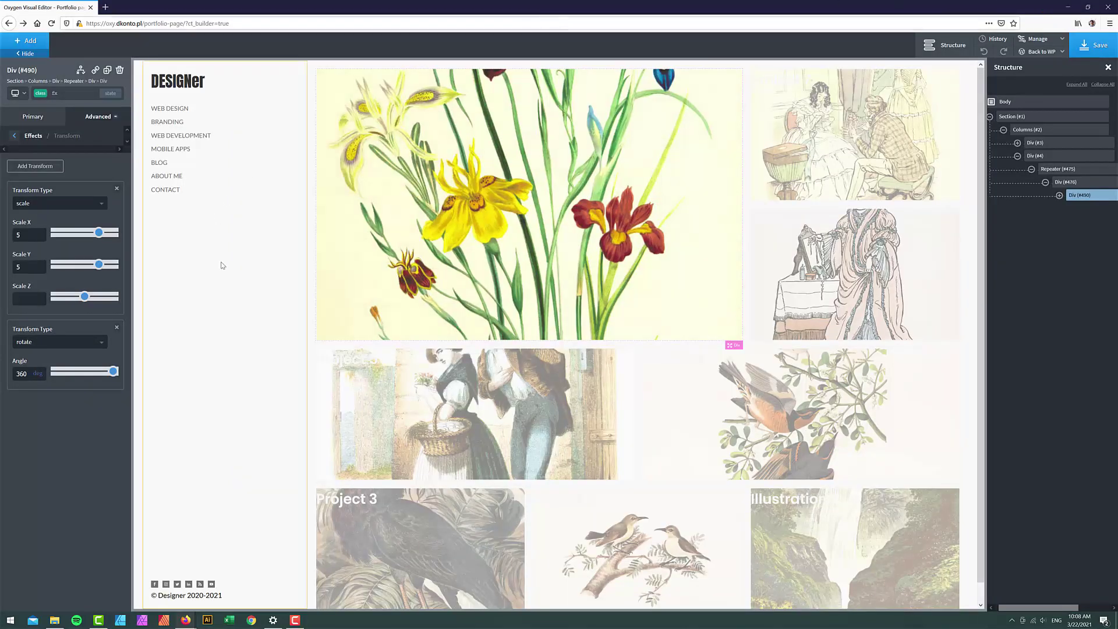
Review the selectors and states of the repeater's item div (#476) and switch it to the ":hover .fx" state.
{"action": "left_click", "coordinate": [1061, 182]}
{"action": "left_click", "coordinate": [74, 93]}
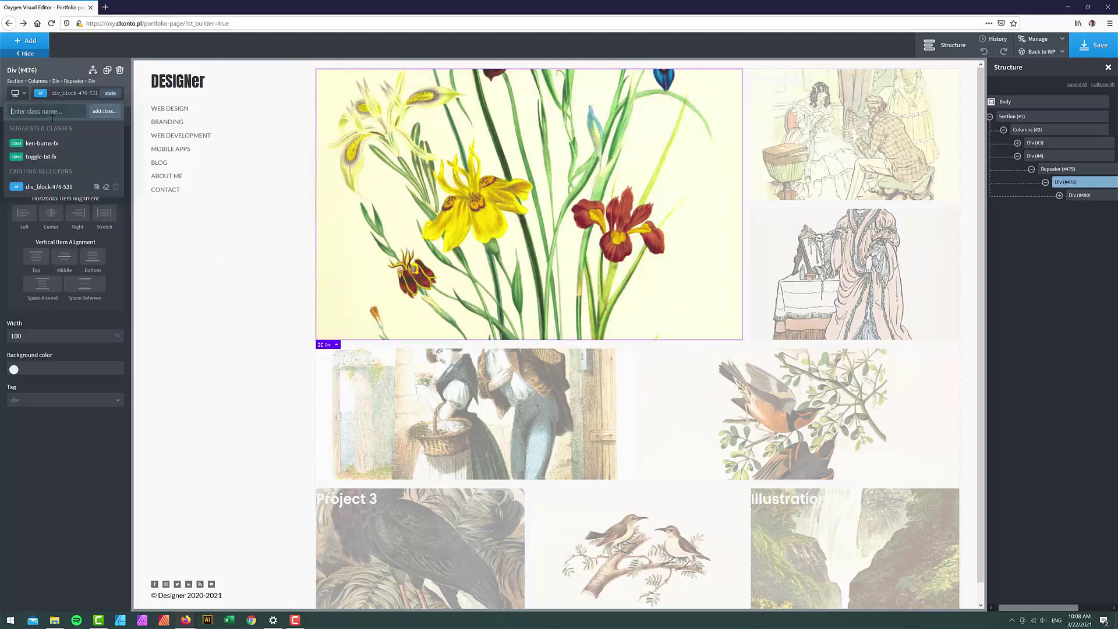
{"action": "left_click", "coordinate": [110, 93]}
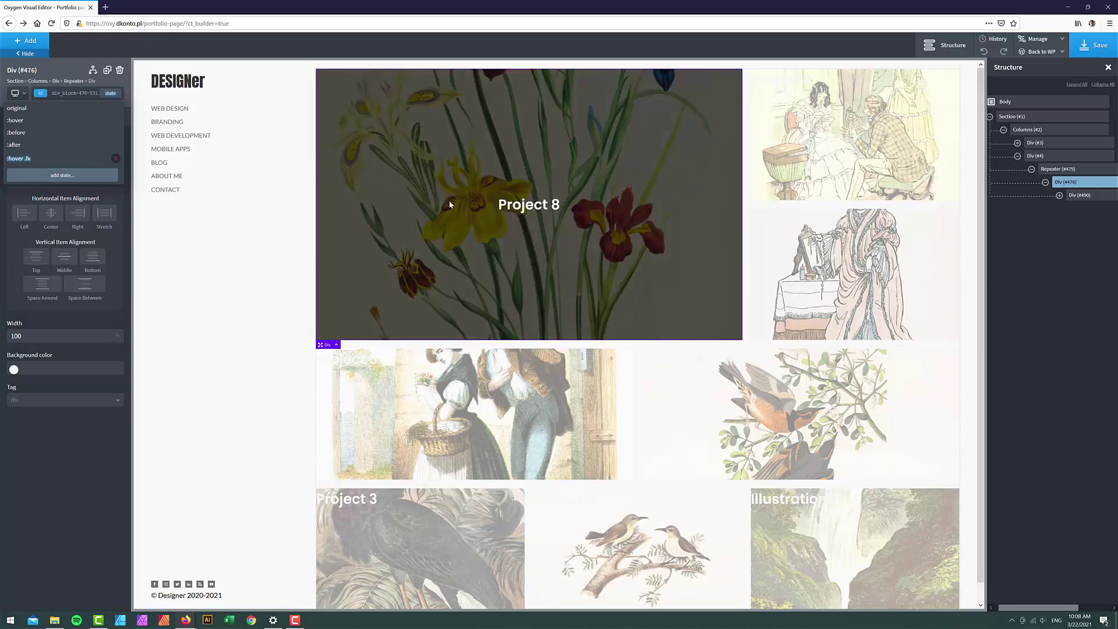
{"action": "left_click", "coordinate": [11, 161]}
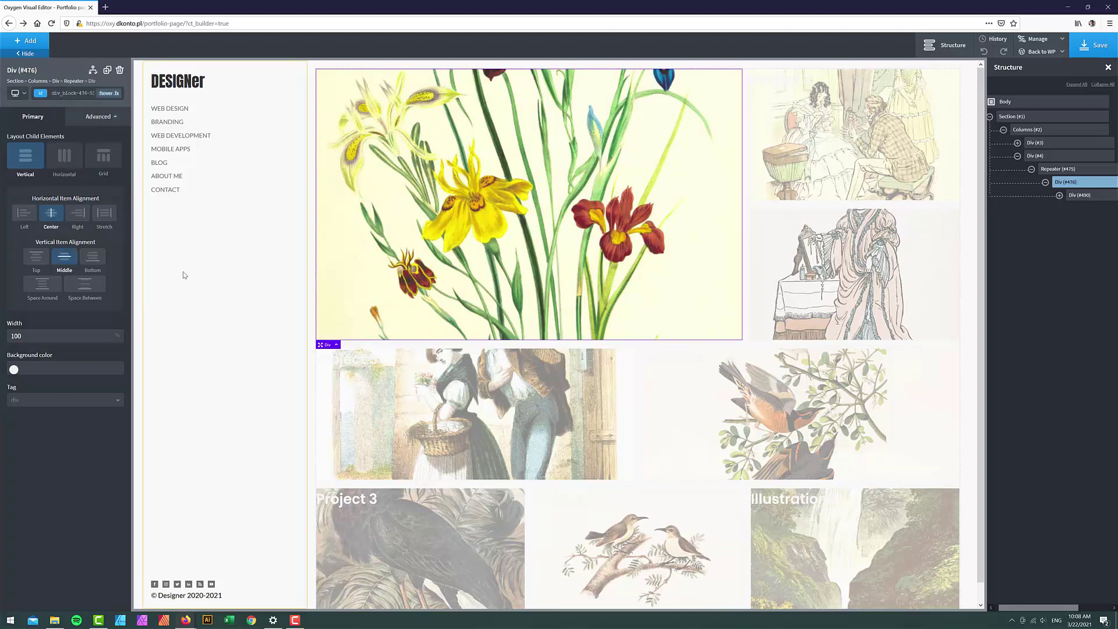